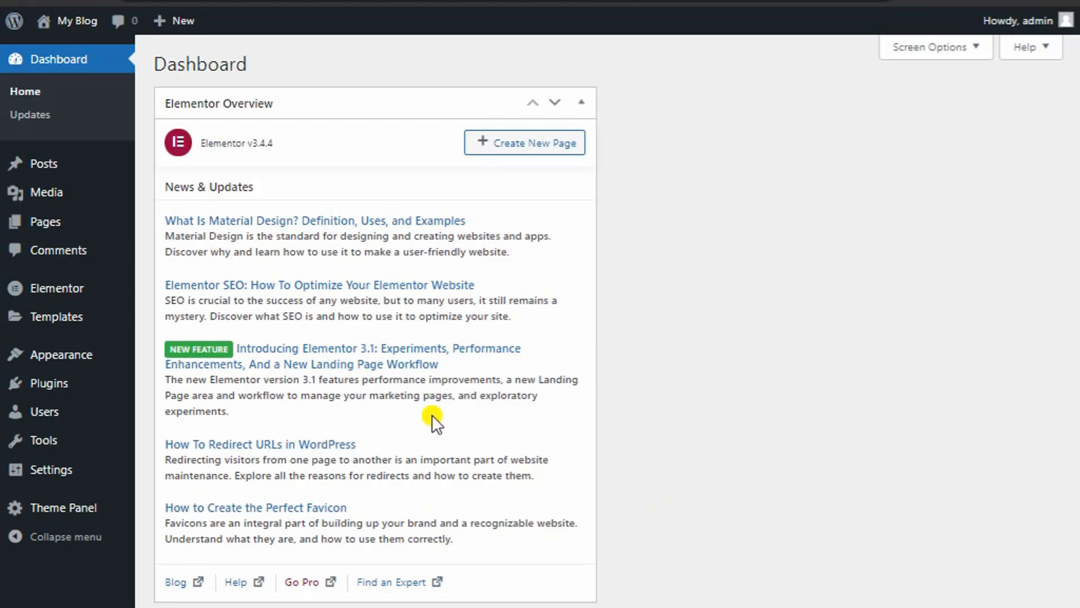
Review the installed themes, including the active OceanWP theme, and open the list of installed plugins.
{"action": "mouse_move", "coordinate": [71, 352]}
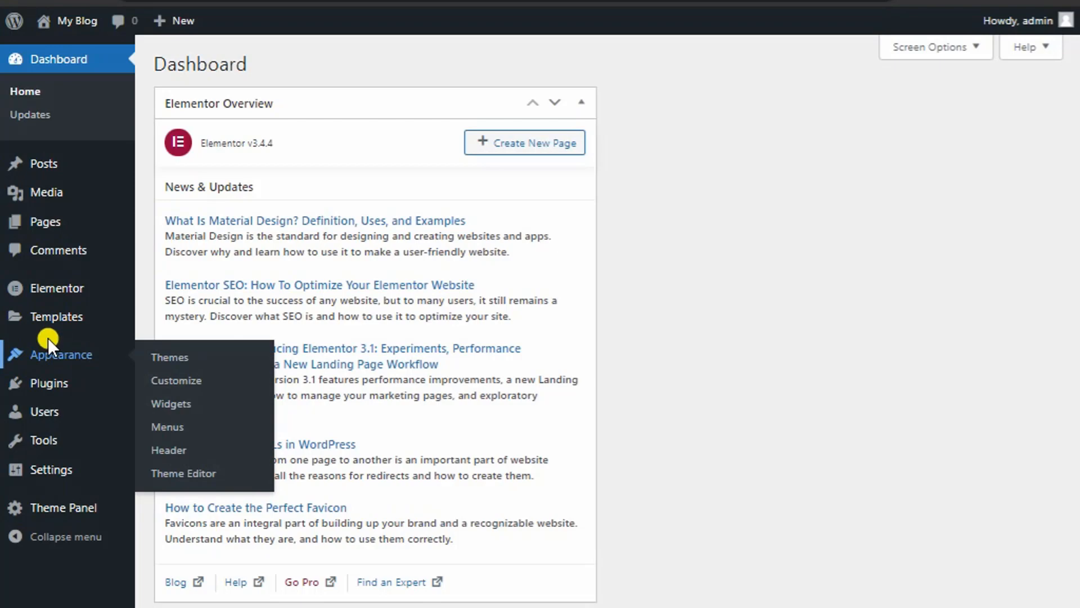
{"action": "left_click", "coordinate": [49, 340]}
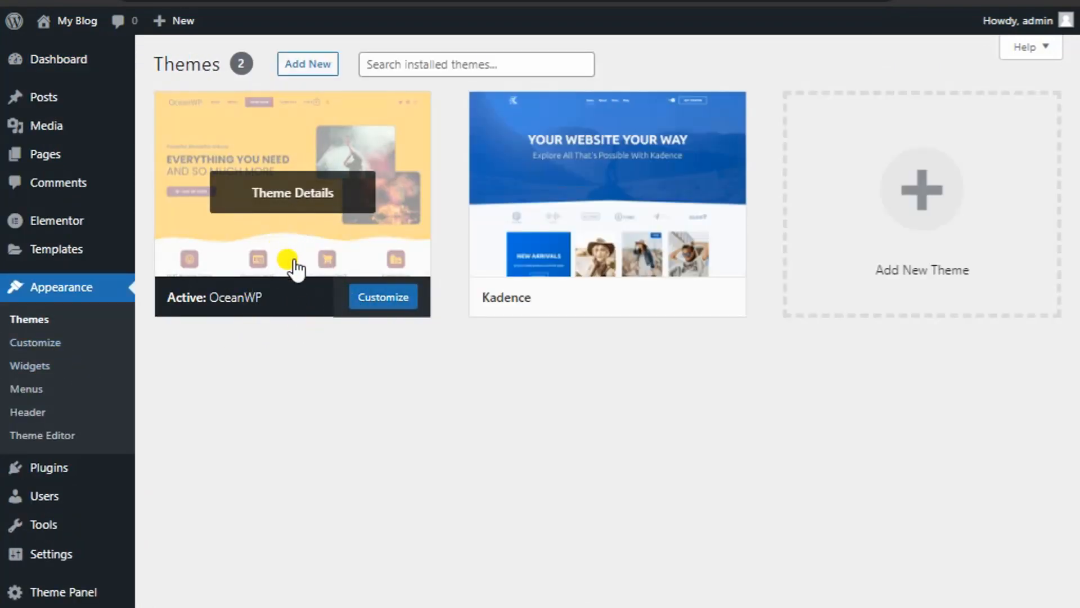
{"action": "mouse_move", "coordinate": [577, 243]}
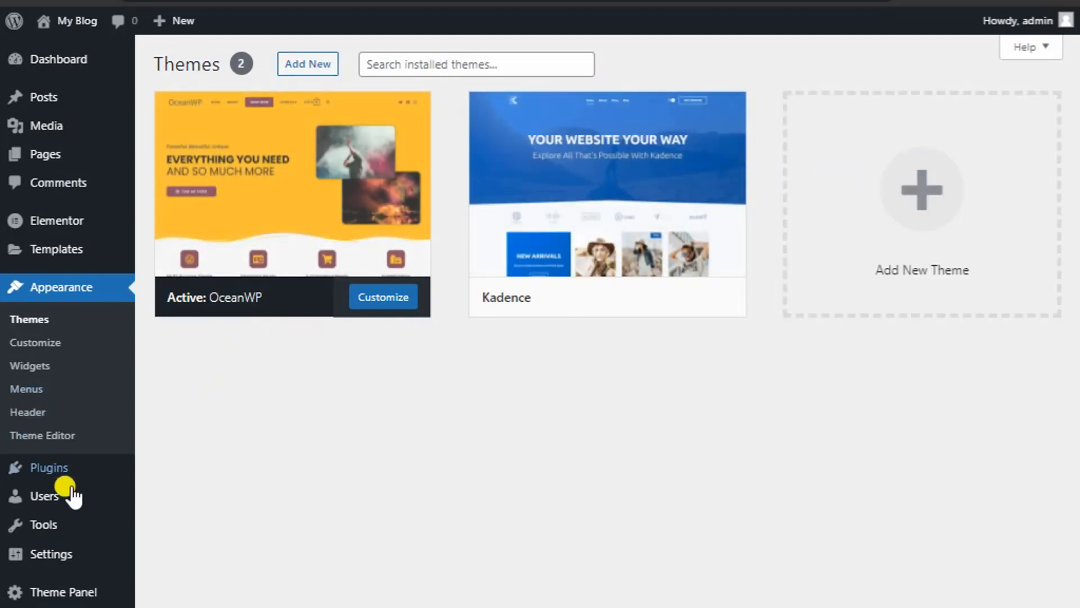
{"action": "mouse_move", "coordinate": [44, 475]}
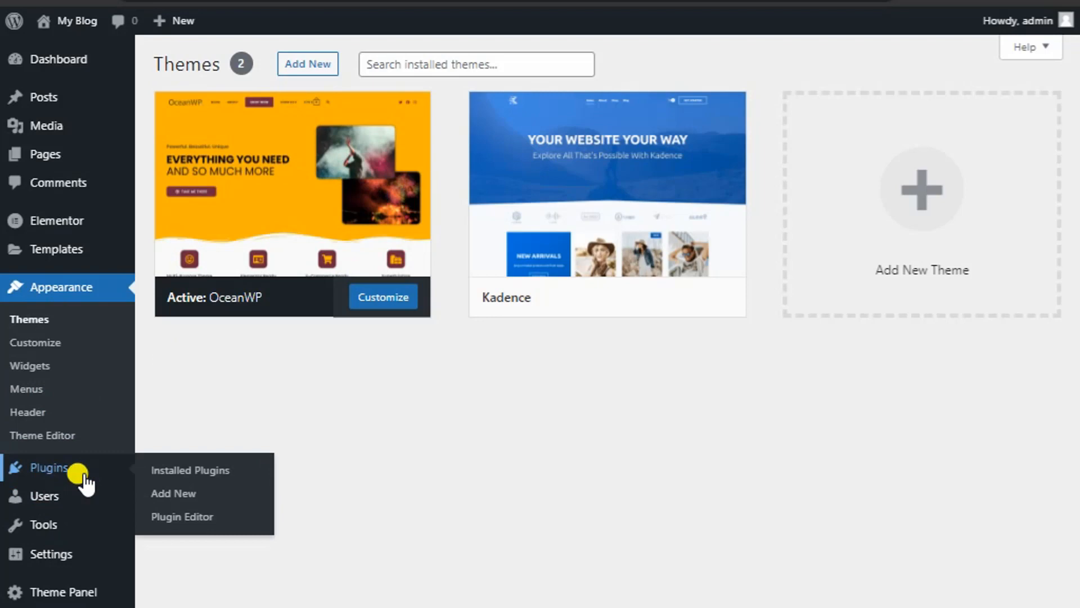
{"action": "left_click", "coordinate": [79, 475]}
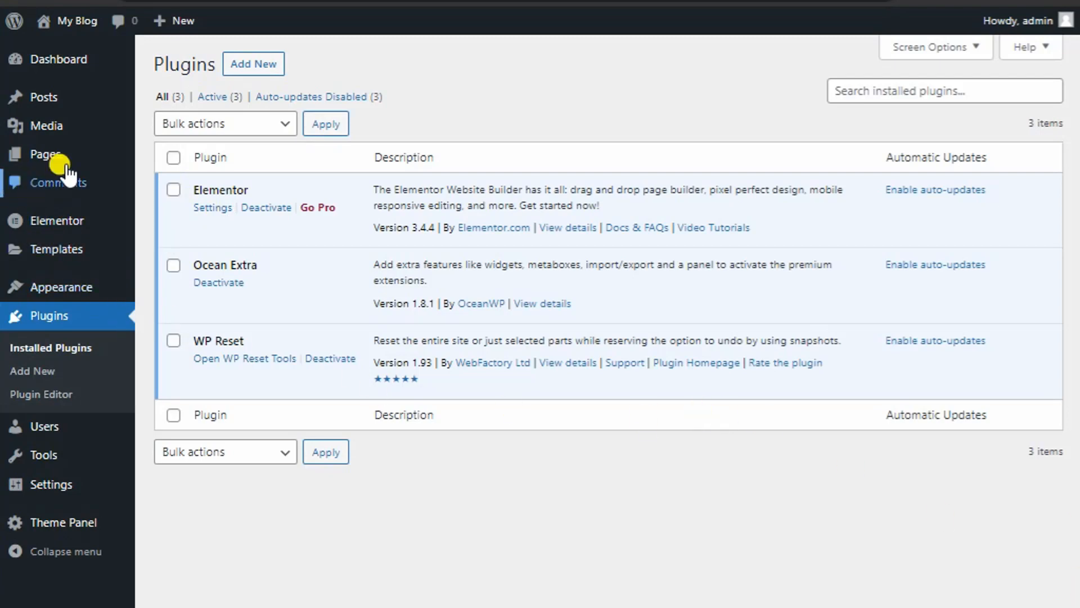
Open the list of all pages and start adding a new page.
{"action": "mouse_move", "coordinate": [73, 165]}
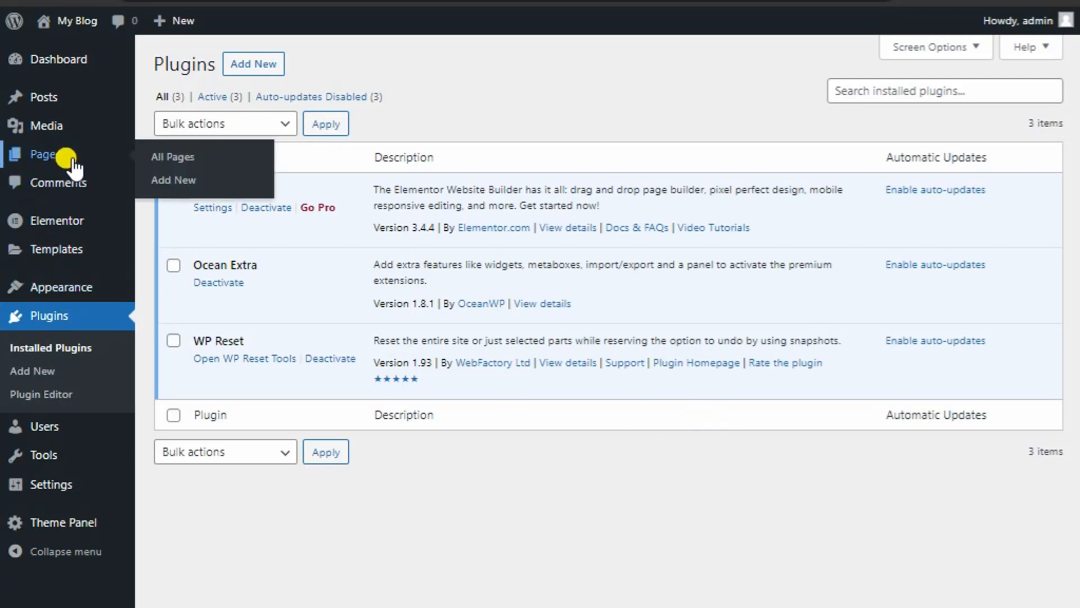
{"action": "left_click", "coordinate": [73, 163]}
{"action": "left_click", "coordinate": [259, 70]}
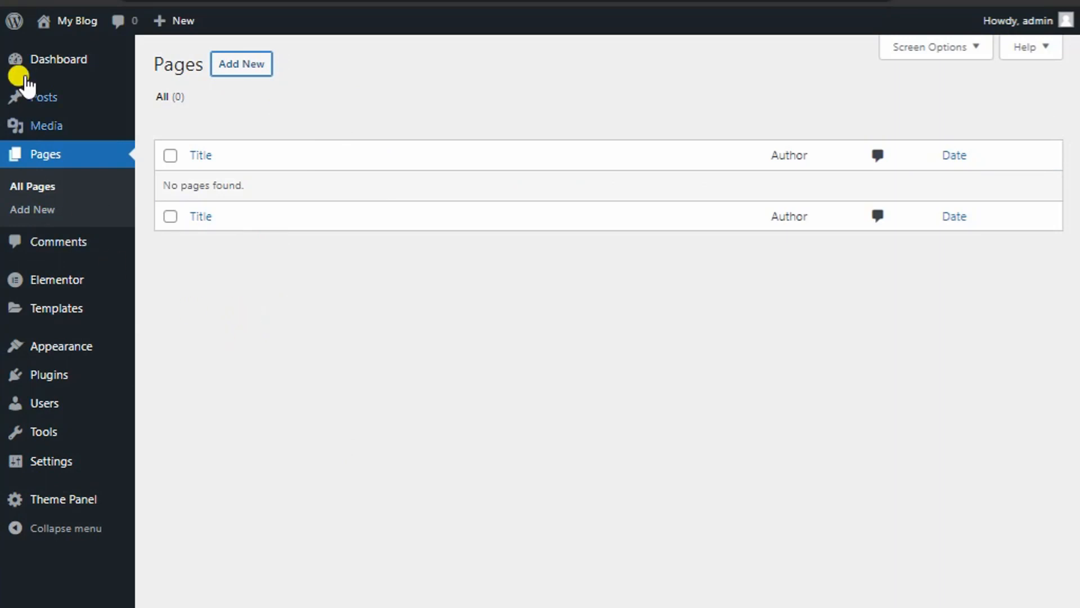
{"action": "mouse_move", "coordinate": [46, 18]}
{"action": "right_click", "coordinate": [55, 47]}
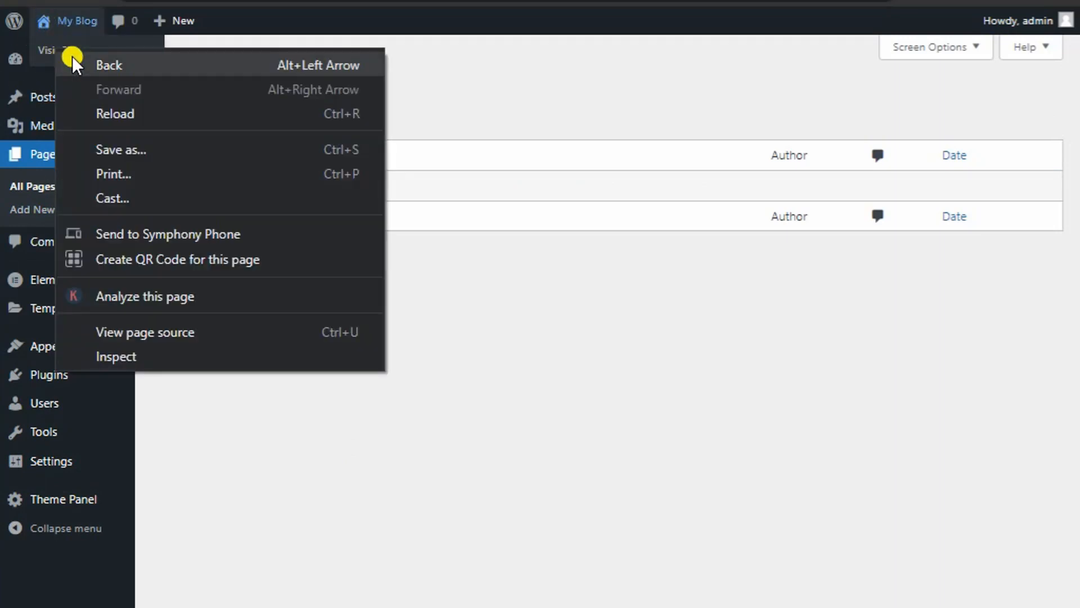
{"action": "right_click", "coordinate": [59, 26]}
{"action": "right_click", "coordinate": [49, 47]}
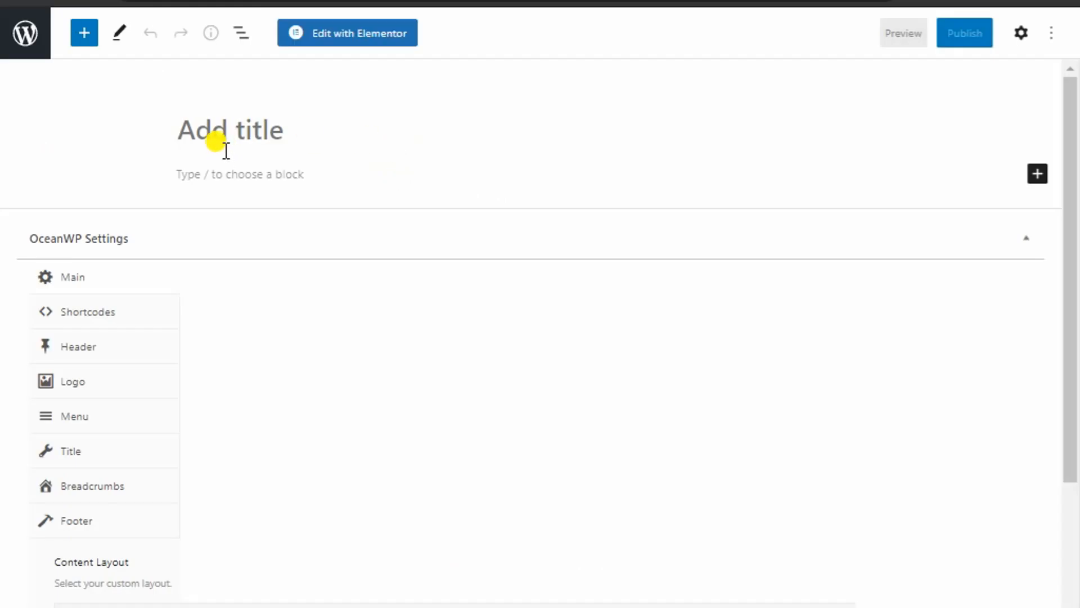
Set the new page's Content Layout to Full Width in the OceanWP main settings.
{"action": "scroll", "coordinate": [76, 524], "scroll_direction": "down", "scroll_amount": 4}
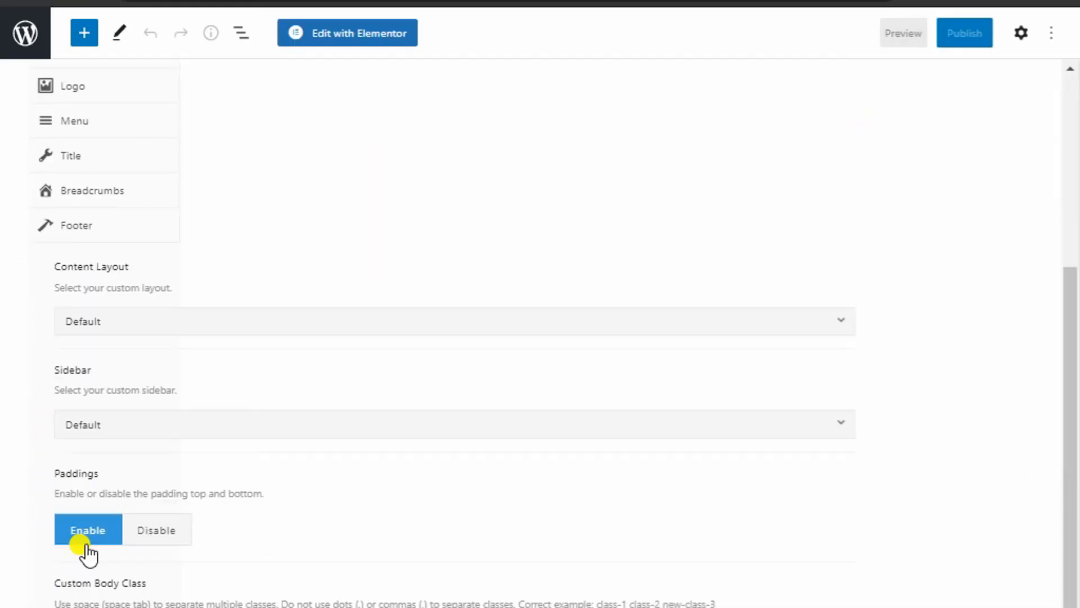
{"action": "scroll", "coordinate": [84, 529], "scroll_direction": "up", "scroll_amount": 4}
{"action": "scroll", "coordinate": [87, 512], "scroll_direction": "down", "scroll_amount": 3}
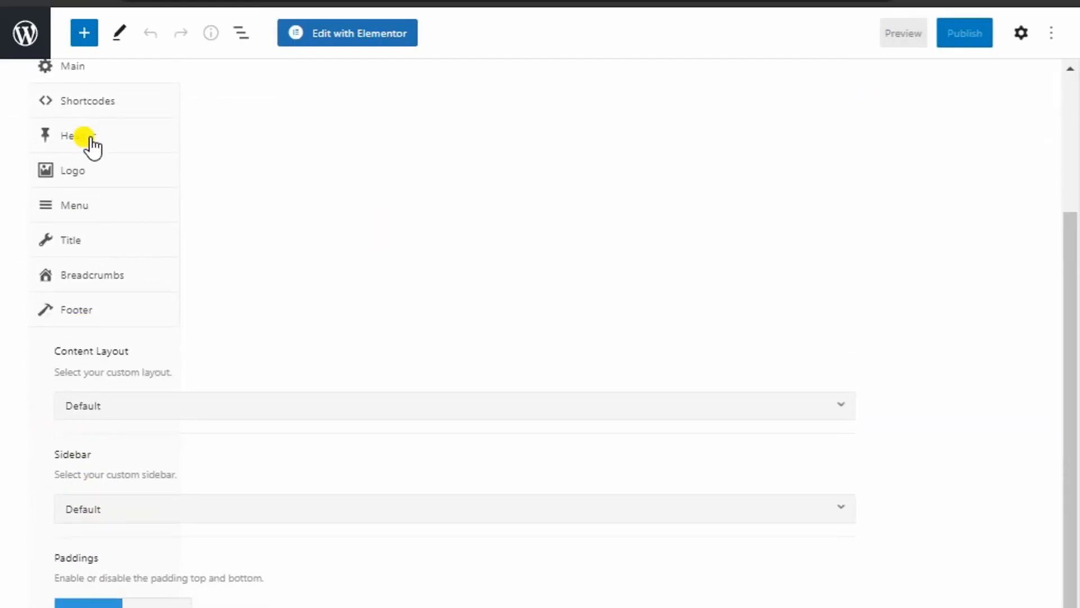
{"action": "scroll", "coordinate": [85, 513], "scroll_direction": "up", "scroll_amount": 2}
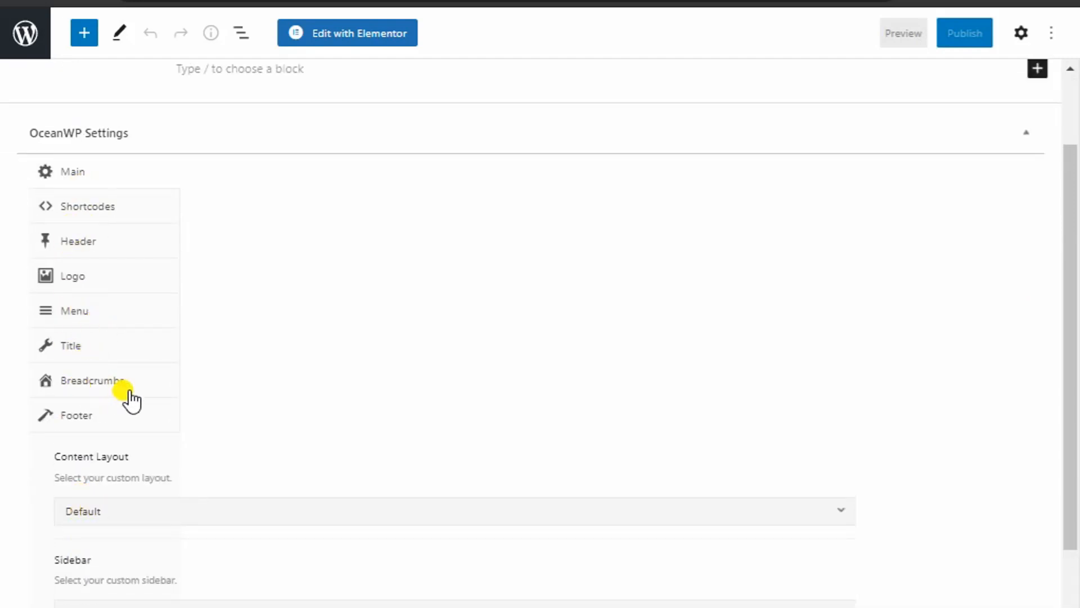
{"action": "scroll", "coordinate": [101, 524], "scroll_direction": "down", "scroll_amount": 2}
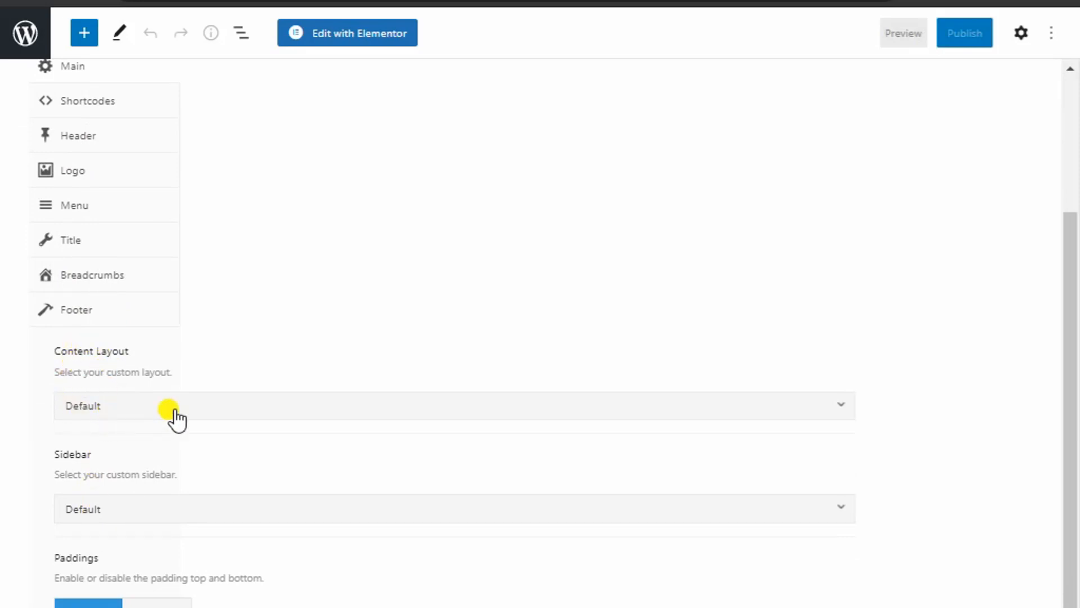
{"action": "left_click", "coordinate": [124, 412]}
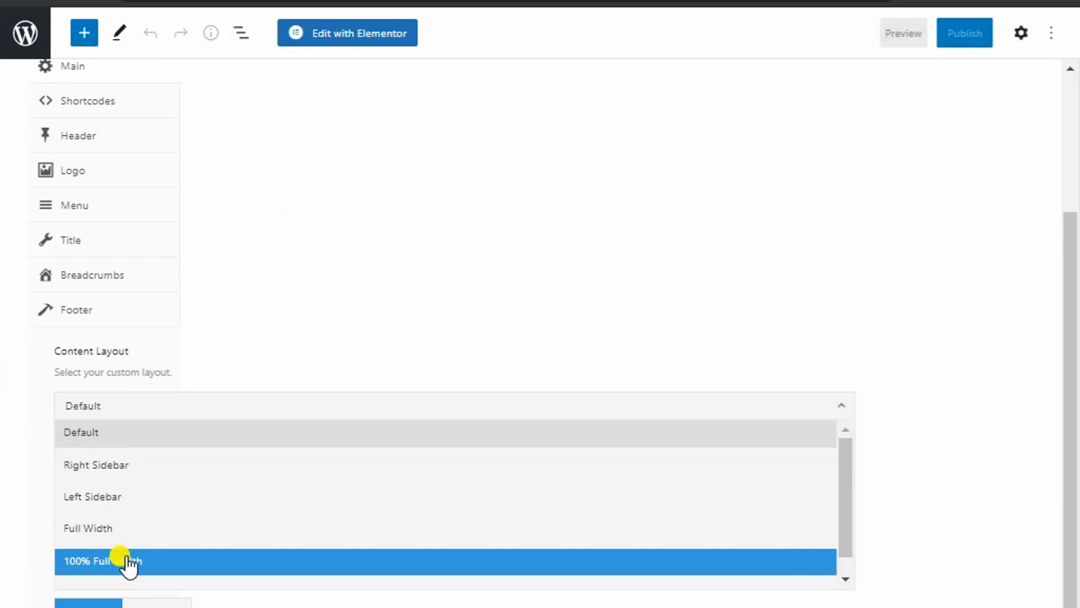
{"action": "left_click", "coordinate": [109, 531]}
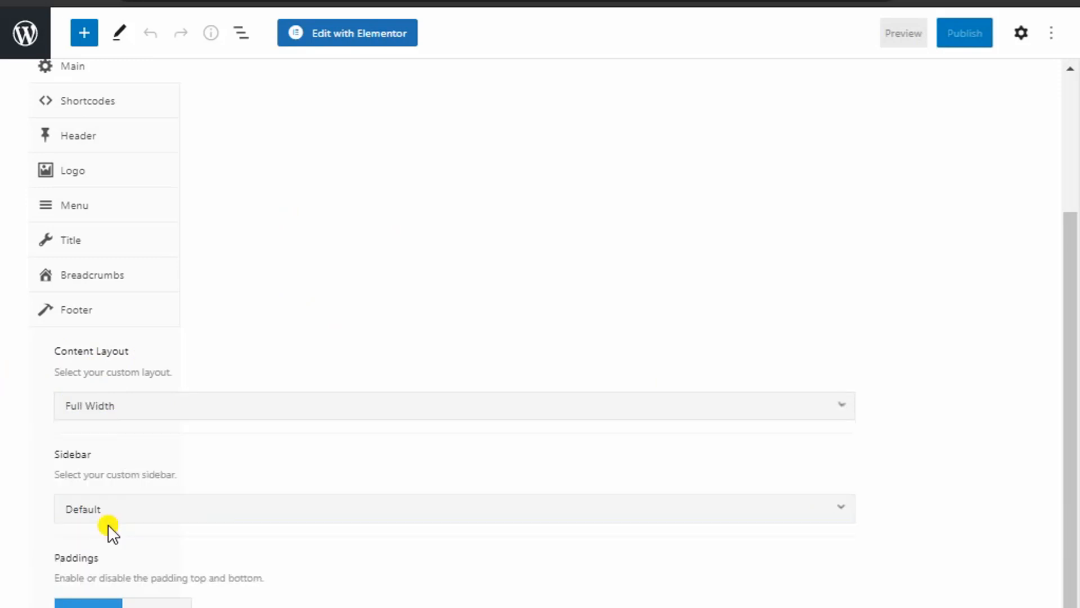
Keep the page's Sidebar option at Default and disable its top and bottom paddings.
{"action": "left_click", "coordinate": [150, 511]}
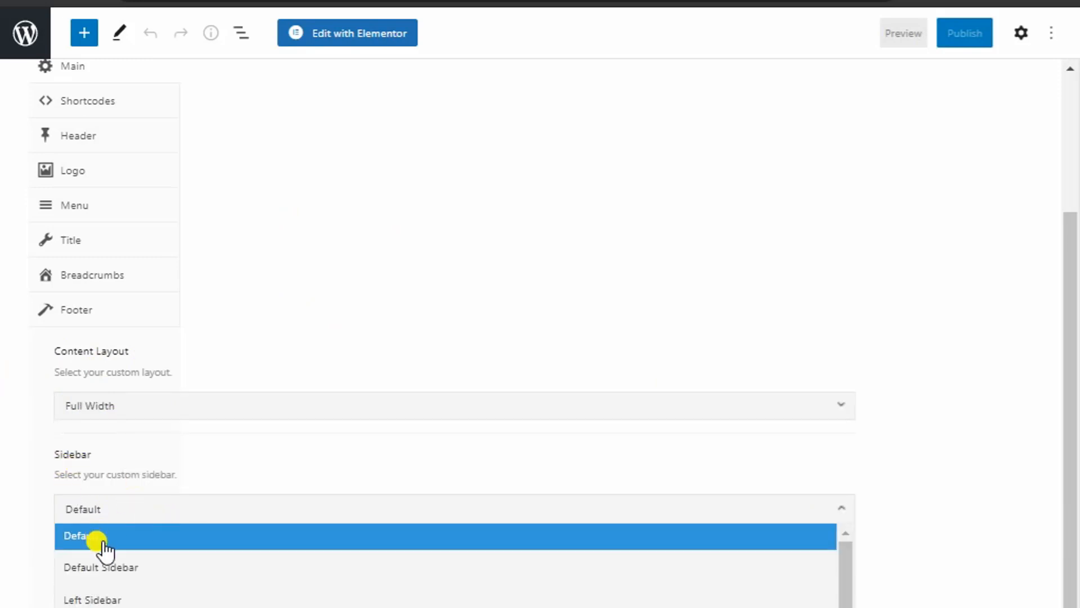
{"action": "left_click", "coordinate": [44, 495]}
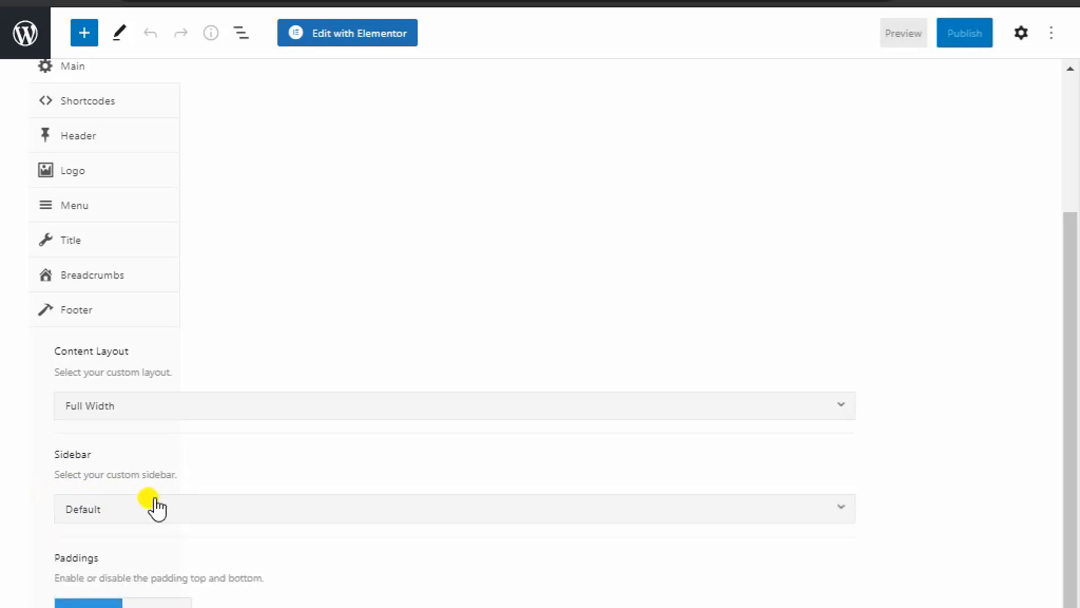
{"action": "scroll", "coordinate": [160, 509], "scroll_direction": "down", "scroll_amount": 2}
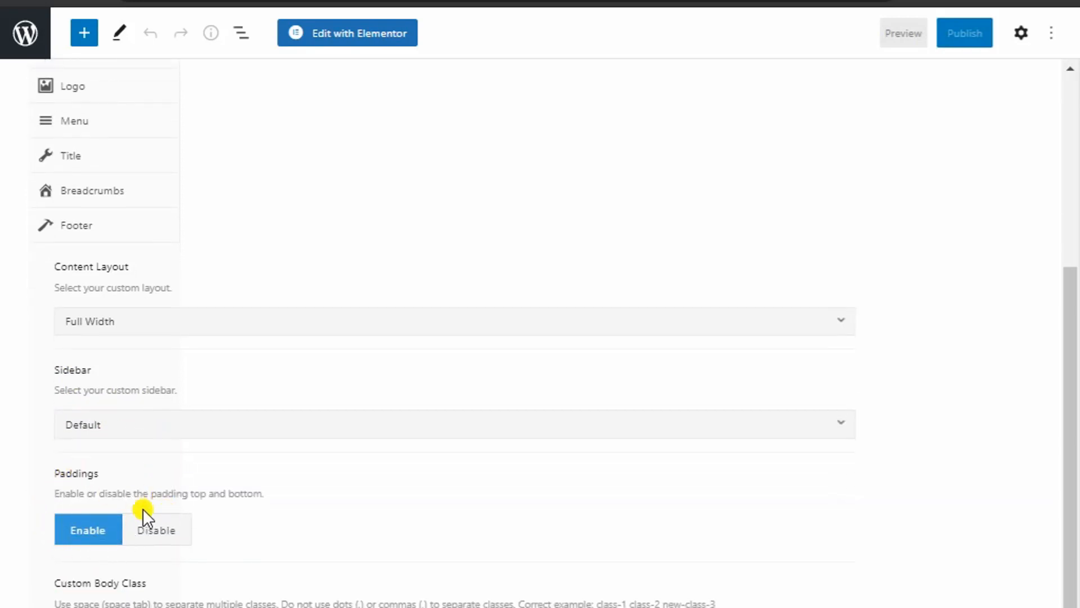
{"action": "left_click", "coordinate": [152, 539]}
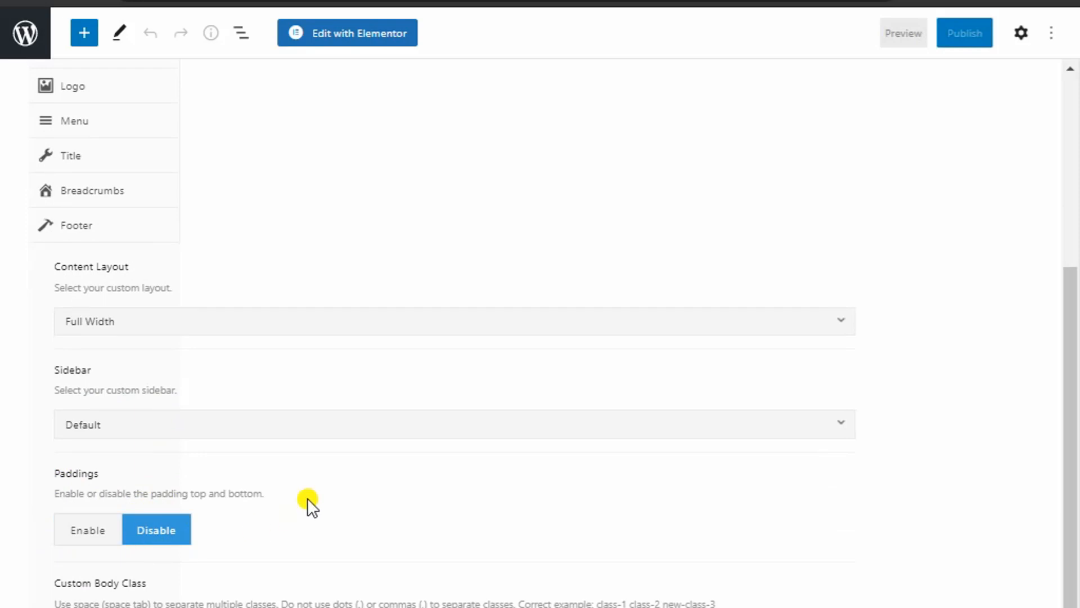
Title the new page "Home" and publish it immediately with public visibility.
{"action": "scroll", "coordinate": [221, 550], "scroll_direction": "up", "scroll_amount": 5}
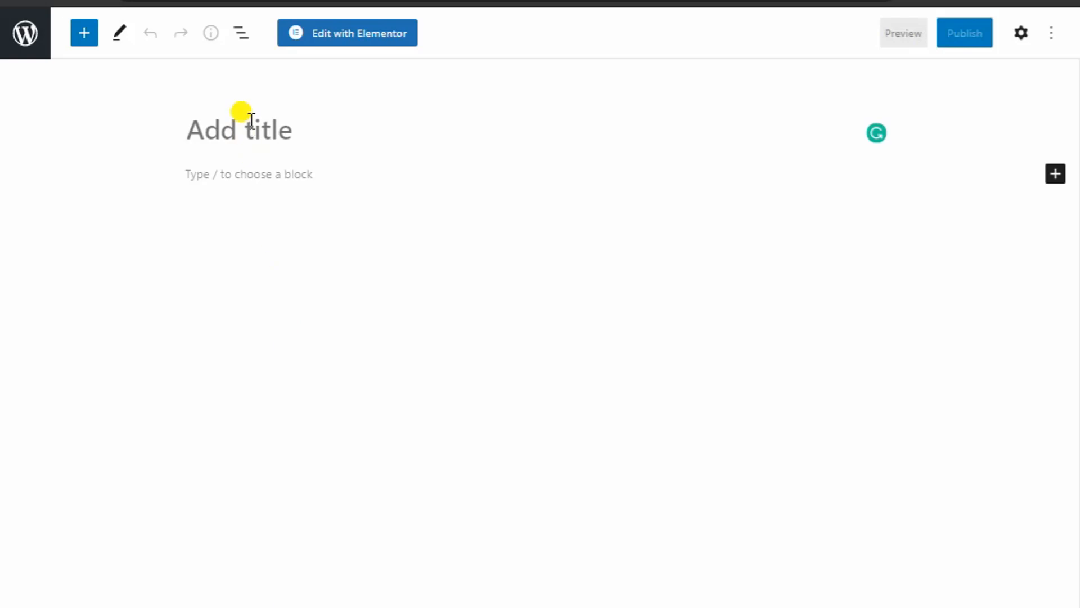
{"action": "type", "text": "Home"}
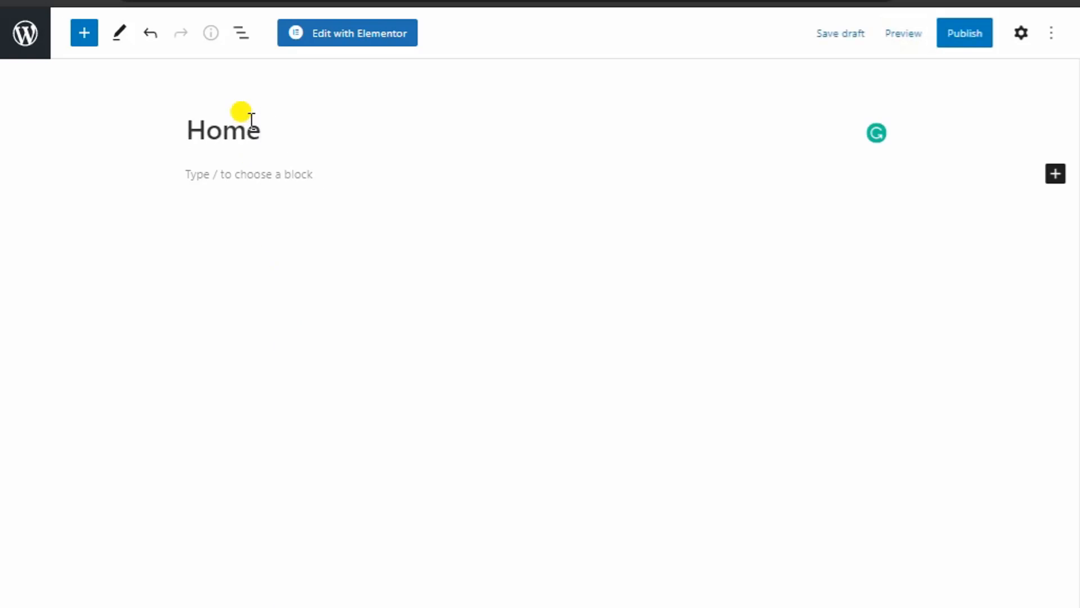
{"action": "left_click", "coordinate": [955, 43]}
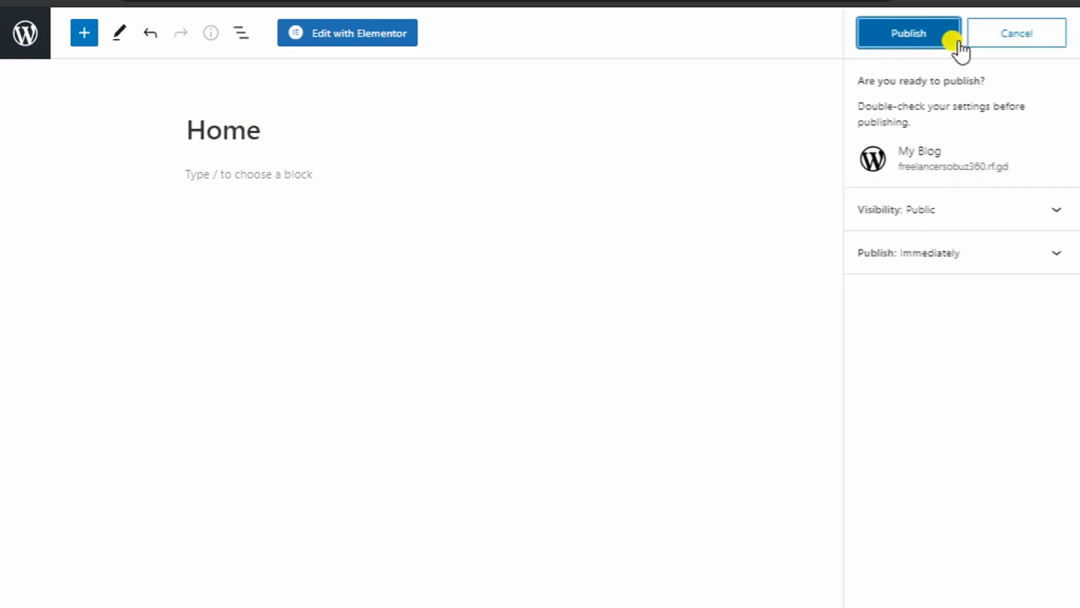
{"action": "left_click", "coordinate": [913, 46]}
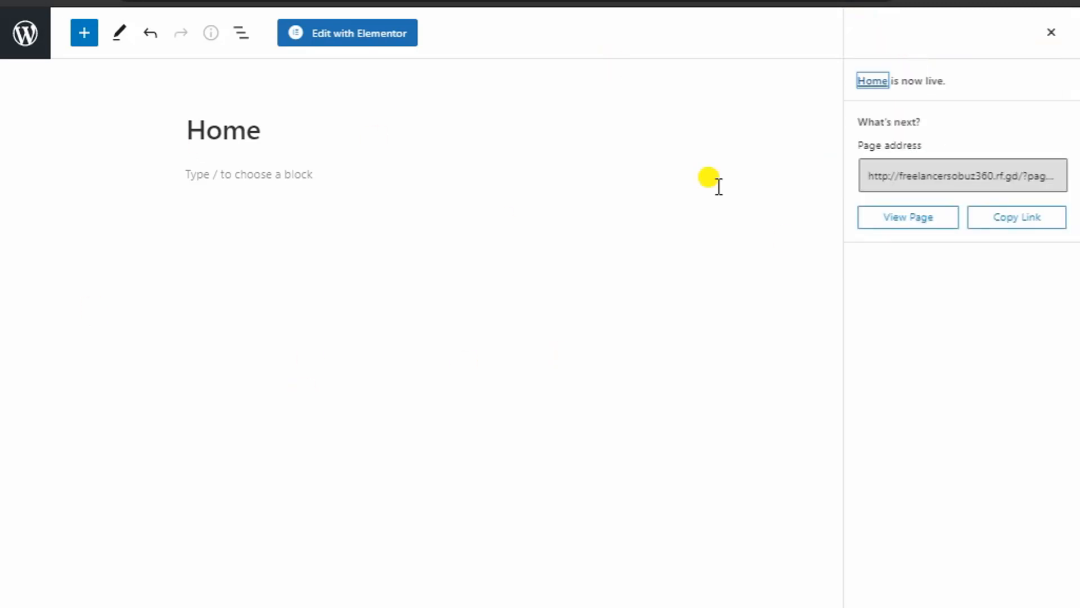
View the published Home page, and visit the live site from the pages list.
{"action": "left_click", "coordinate": [916, 217]}
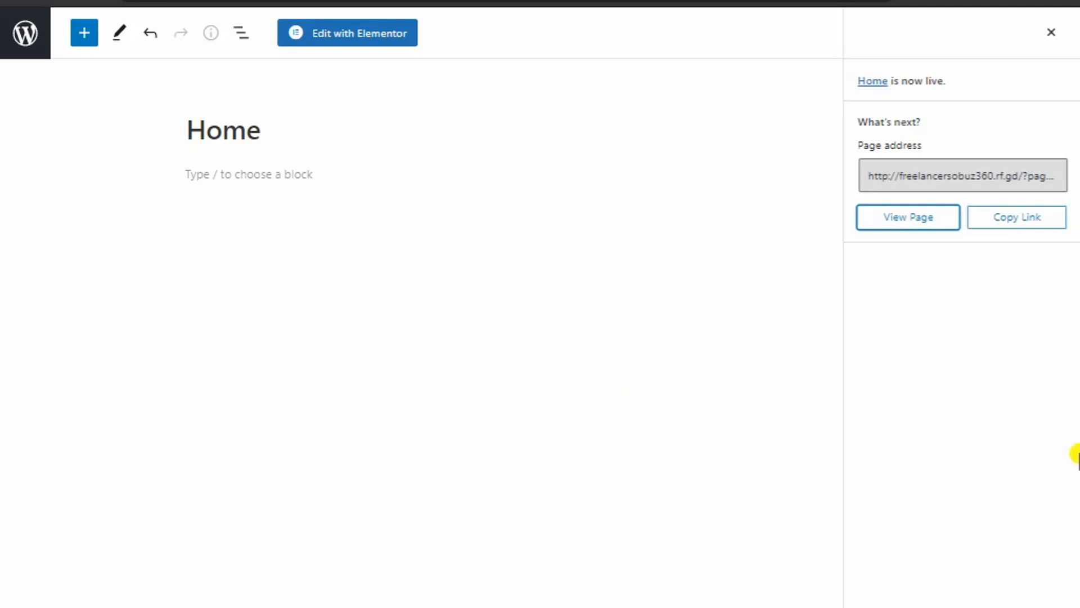
{"action": "left_click", "coordinate": [14, 45]}
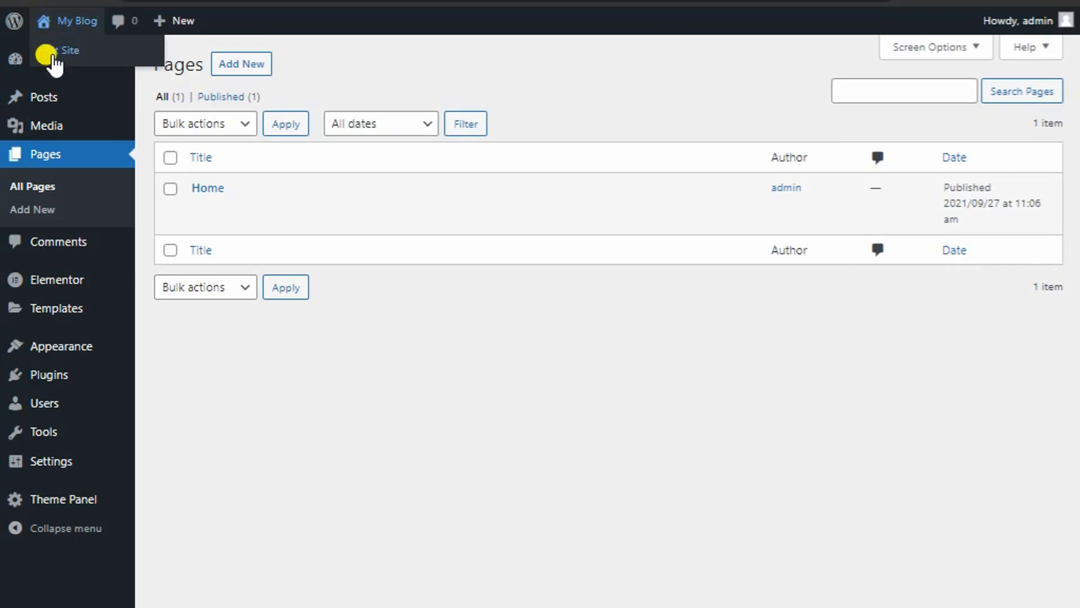
{"action": "right_click", "coordinate": [54, 55]}
{"action": "left_click", "coordinate": [90, 70]}
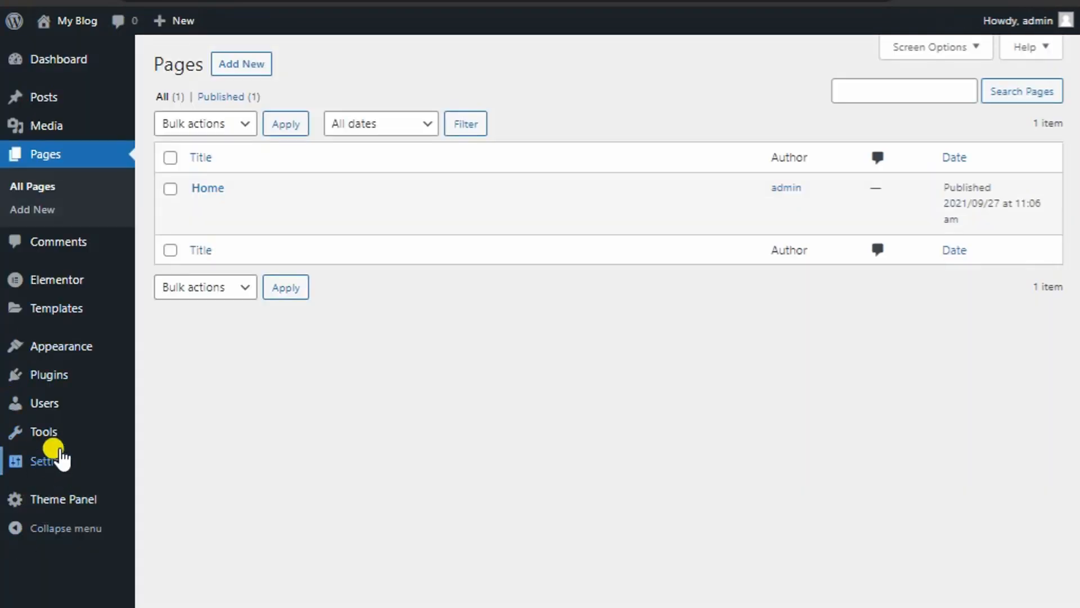
In the Reading settings, make the homepage a static page using Home, and save the changes.
{"action": "mouse_move", "coordinate": [54, 455]}
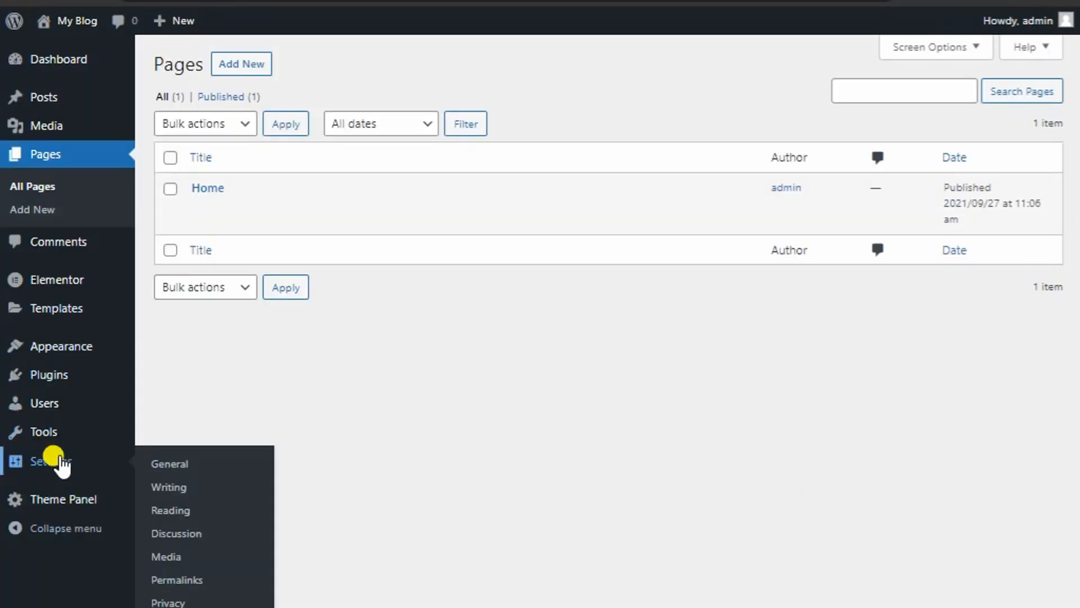
{"action": "left_click", "coordinate": [166, 511]}
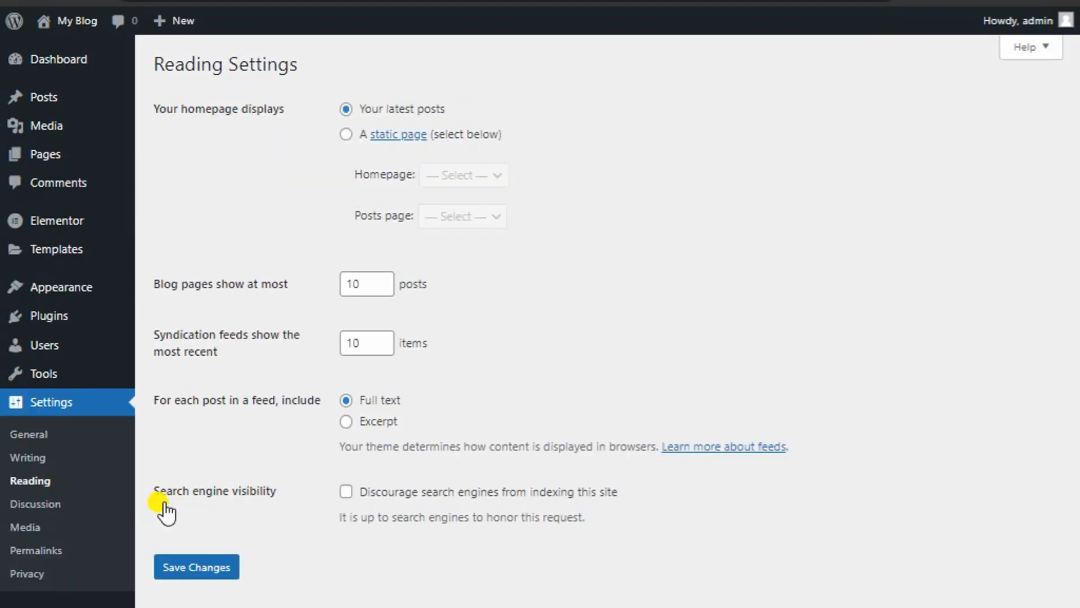
{"action": "left_click", "coordinate": [346, 134]}
{"action": "left_click", "coordinate": [465, 175]}
{"action": "left_click", "coordinate": [457, 215]}
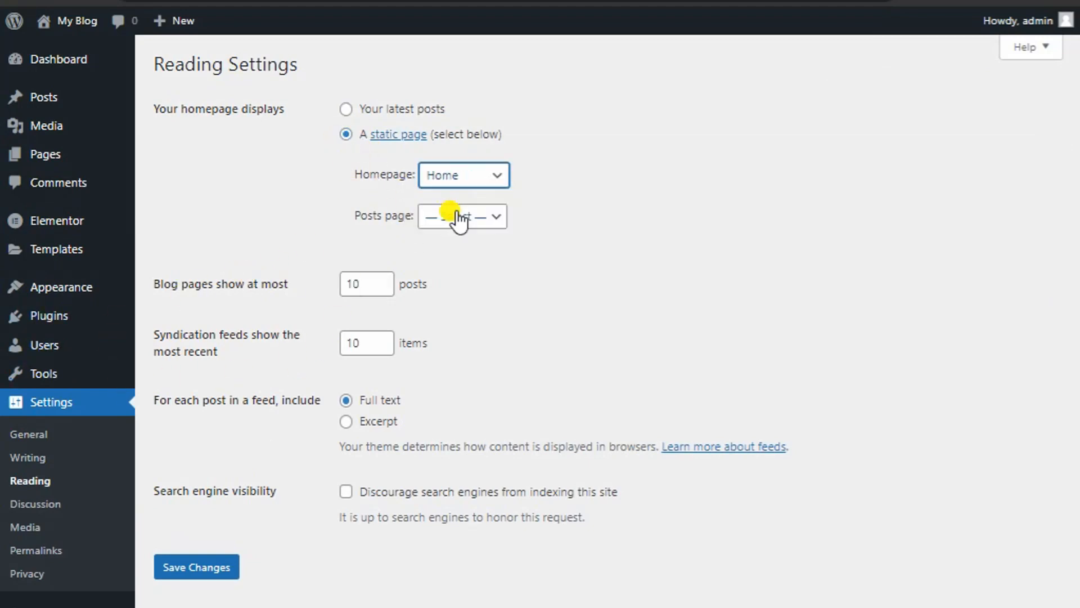
{"action": "left_click", "coordinate": [216, 570]}
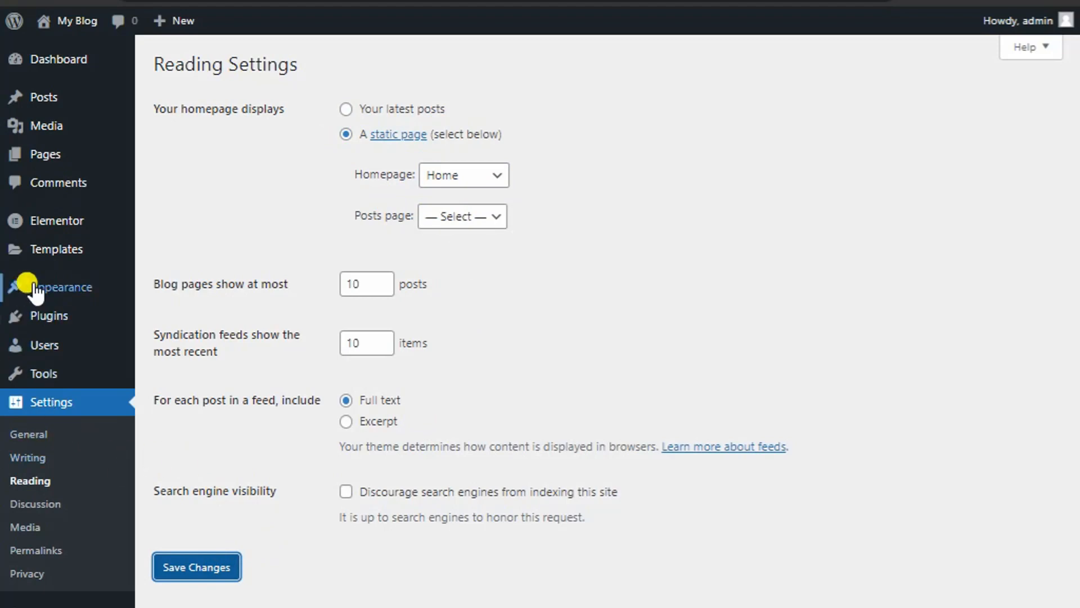
Create a navigation menu named "new" that automatically adds new top-level pages.
{"action": "mouse_move", "coordinate": [41, 288]}
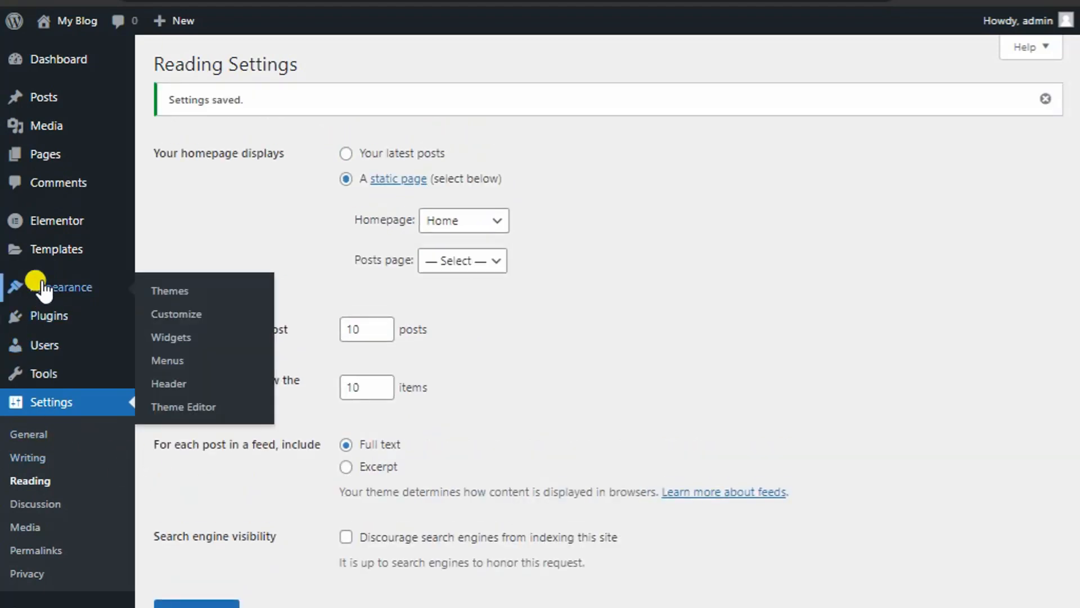
{"action": "left_click", "coordinate": [191, 357]}
{"action": "left_click", "coordinate": [490, 251]}
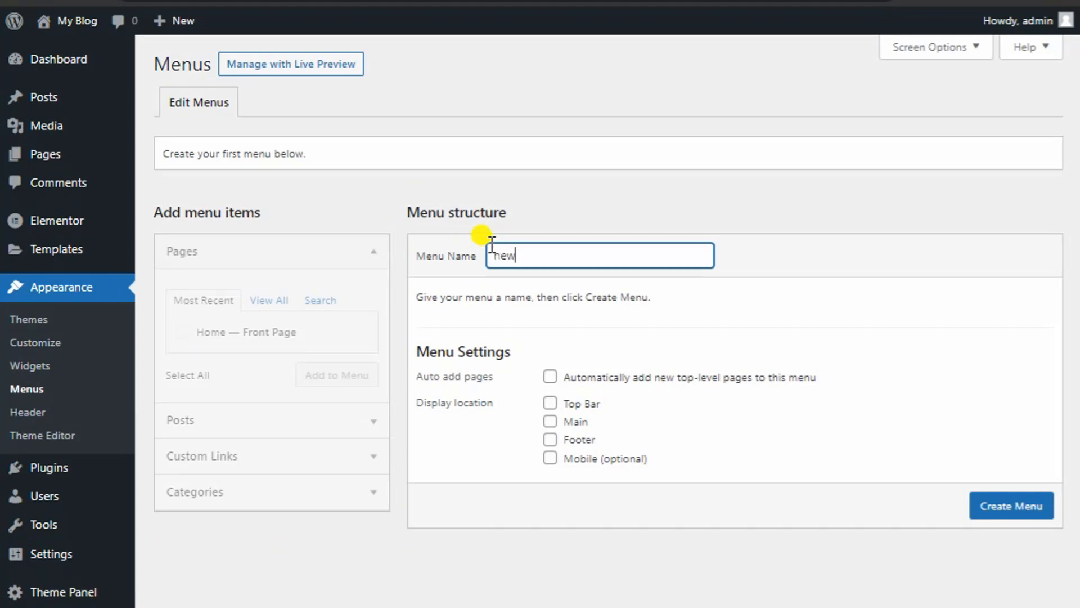
{"action": "left_click", "coordinate": [549, 377]}
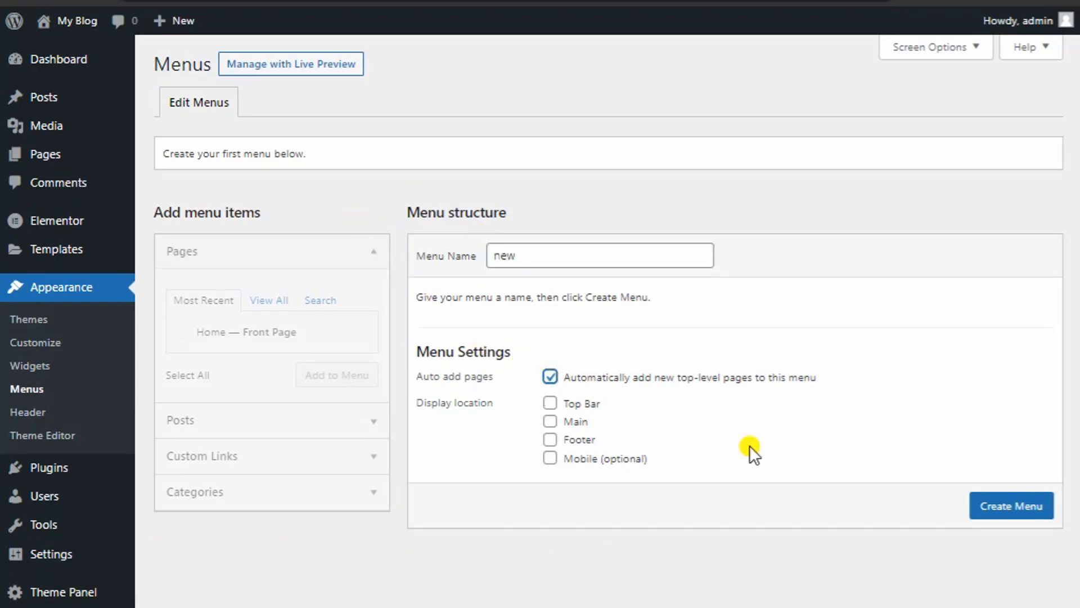
{"action": "left_click", "coordinate": [1023, 507]}
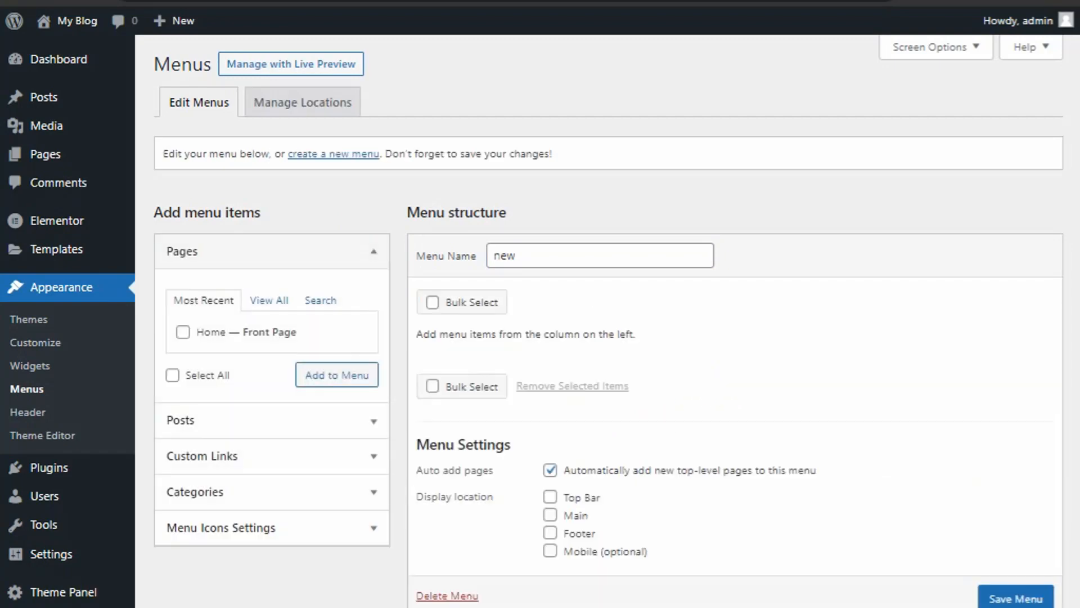
Add the Home page to the "new" menu, save the menu and visit the live site.
{"action": "left_click", "coordinate": [172, 374]}
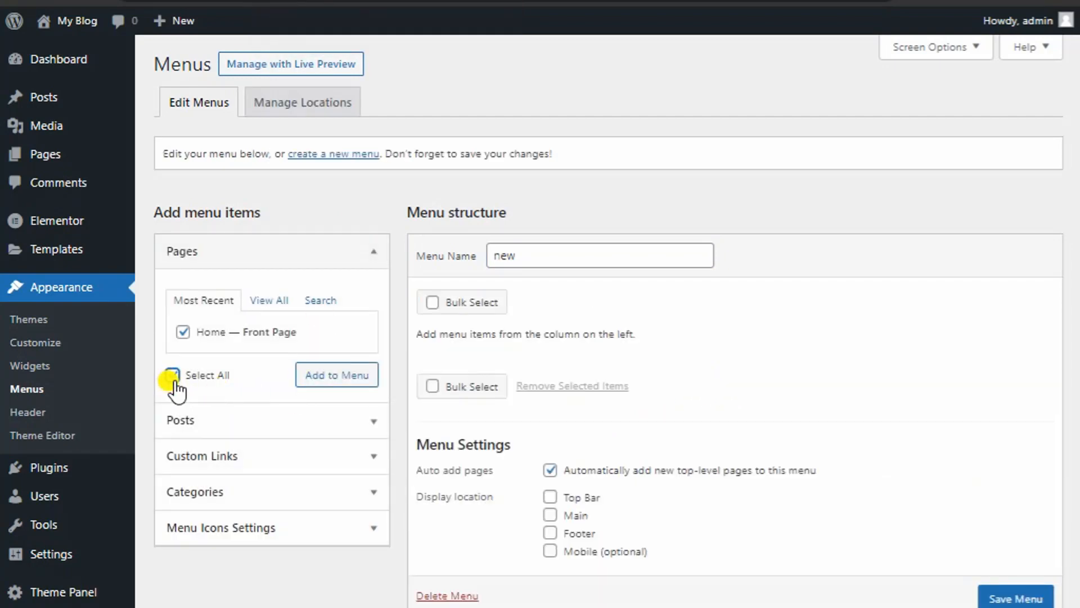
{"action": "left_click", "coordinate": [327, 383]}
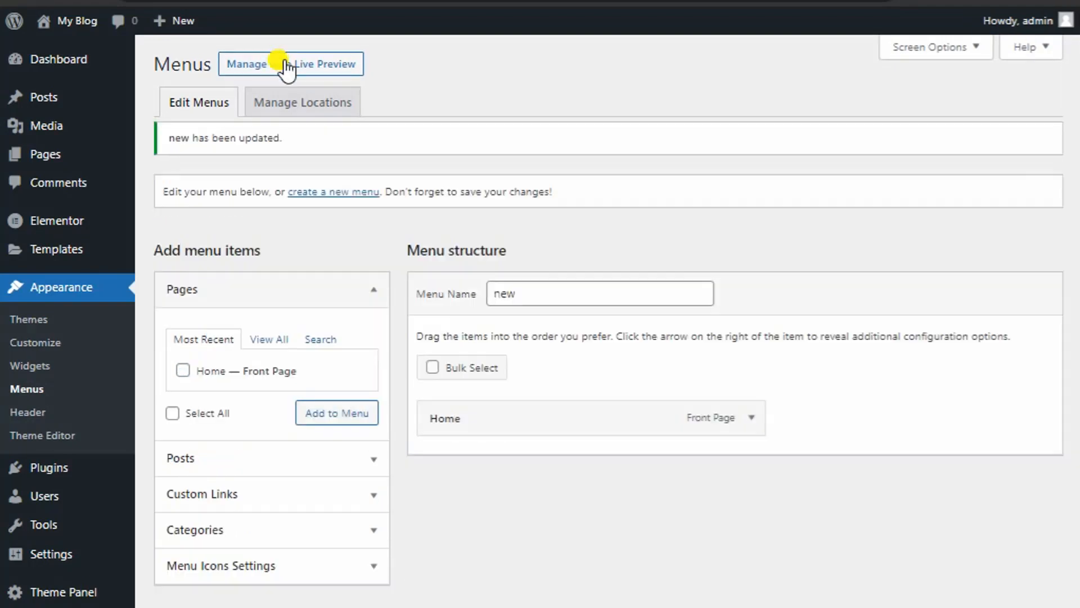
{"action": "left_click", "coordinate": [77, 21]}
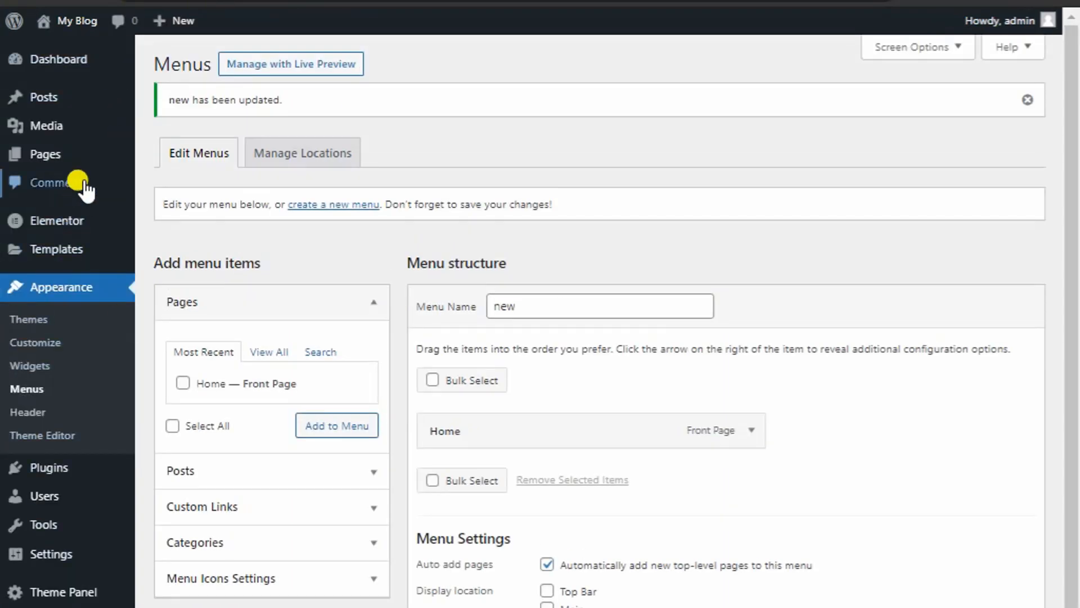
Open the Home page from the pages list for editing with Elementor.
{"action": "left_click", "coordinate": [70, 153]}
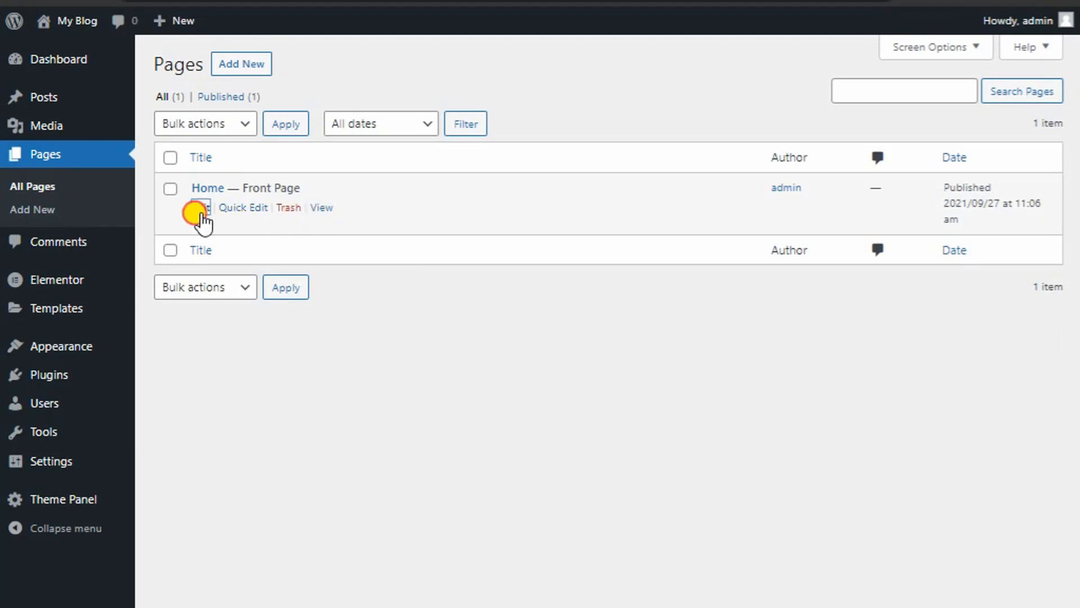
{"action": "left_click", "coordinate": [202, 209]}
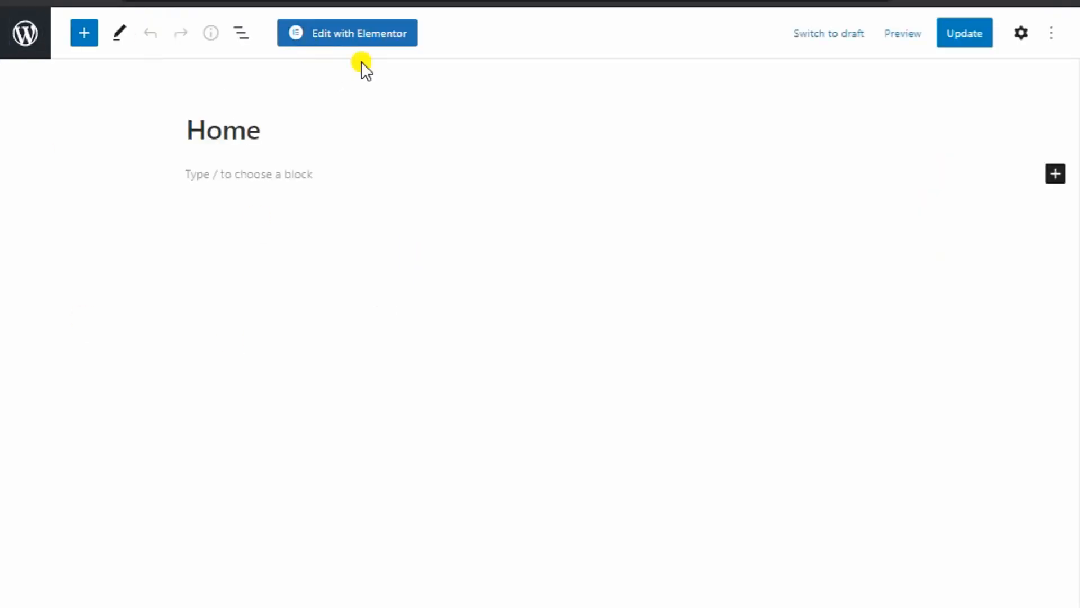
{"action": "left_click", "coordinate": [370, 39]}
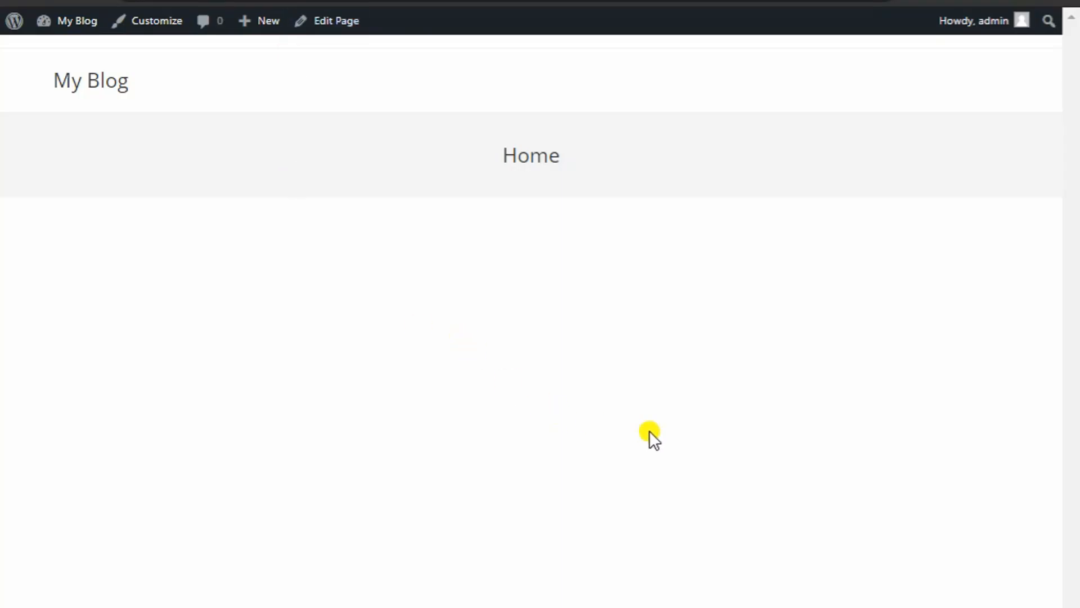
{"action": "triple_click", "coordinate": [467, 146]}
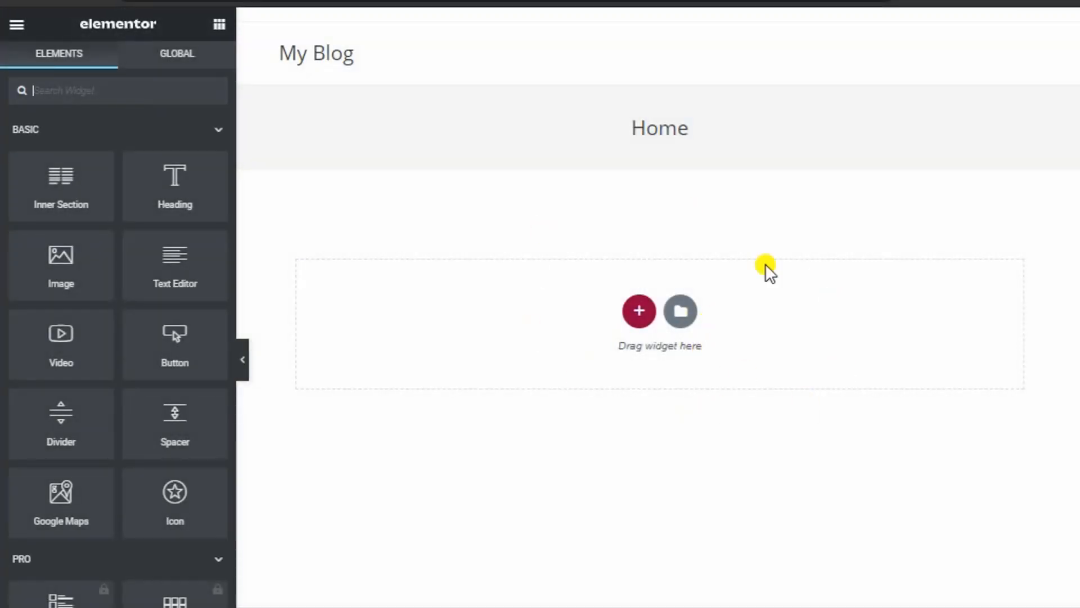
{"action": "left_click_drag", "start_coordinate": [615, 135], "coordinate": [704, 201]}
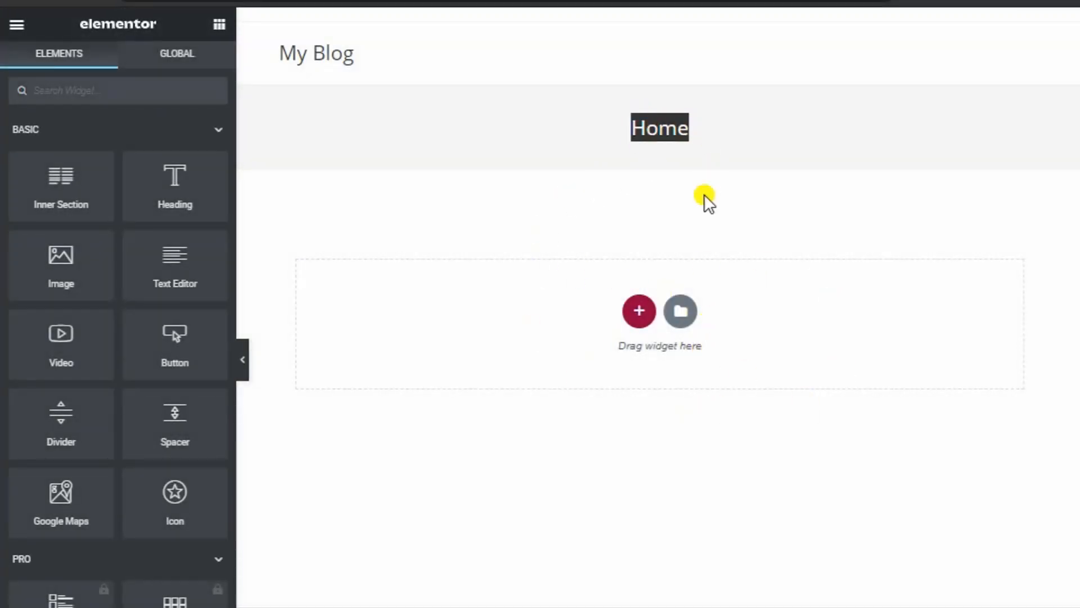
{"action": "left_click", "coordinate": [705, 202]}
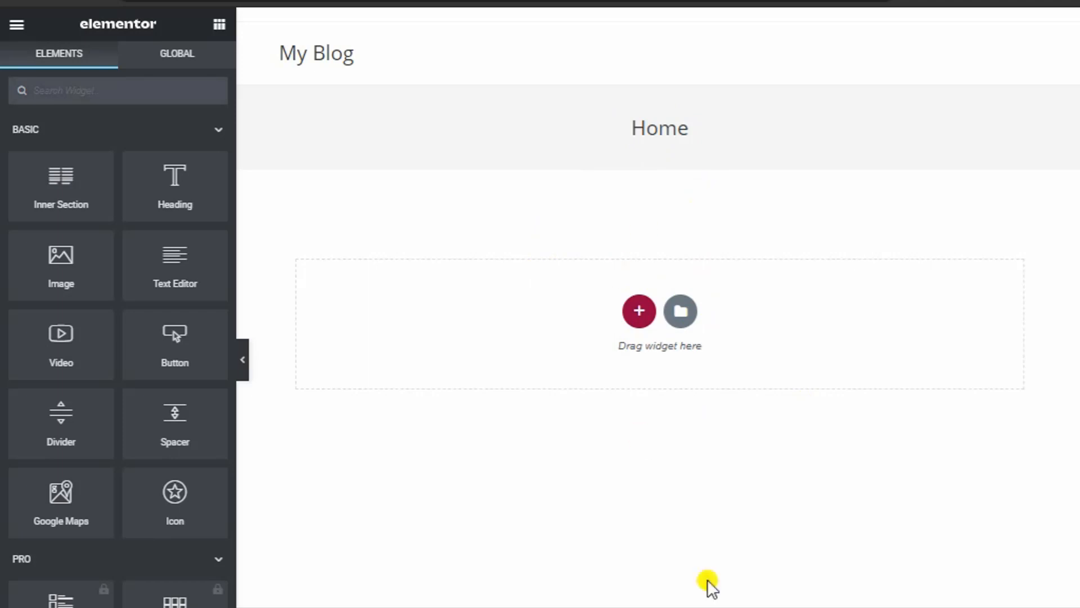
Add a new section with a single-column structure to the Home page.
{"action": "left_click", "coordinate": [640, 312]}
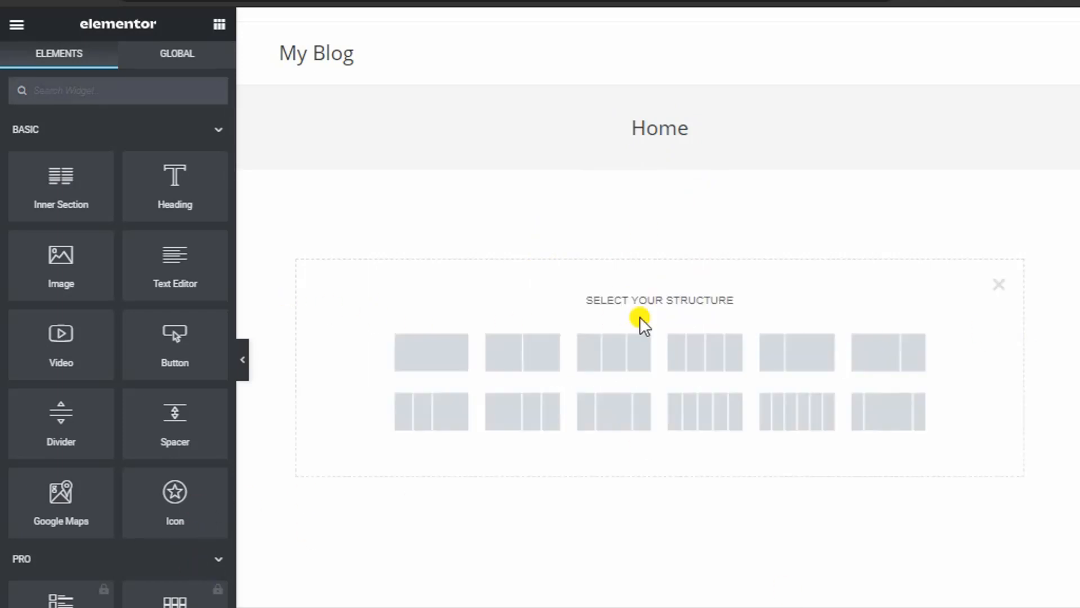
{"action": "left_click", "coordinate": [995, 287]}
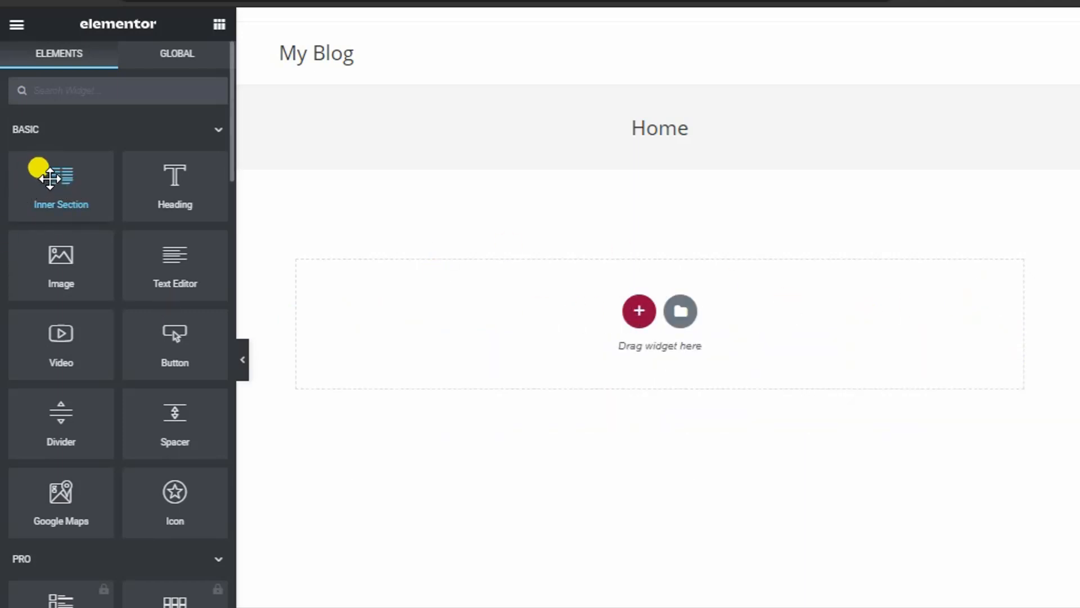
{"action": "left_click", "coordinate": [639, 315]}
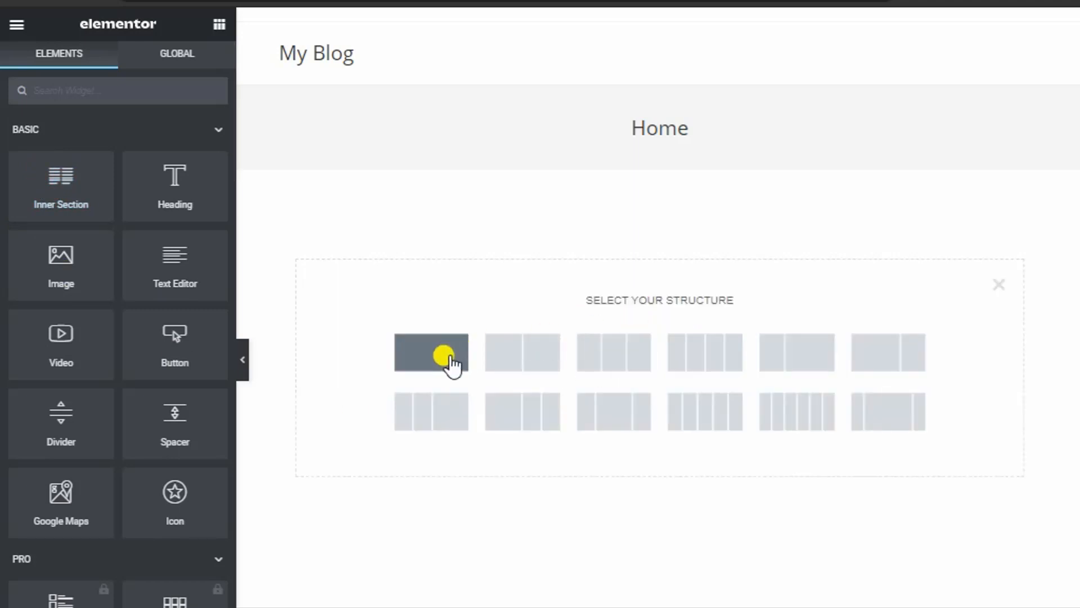
{"action": "left_click", "coordinate": [442, 360]}
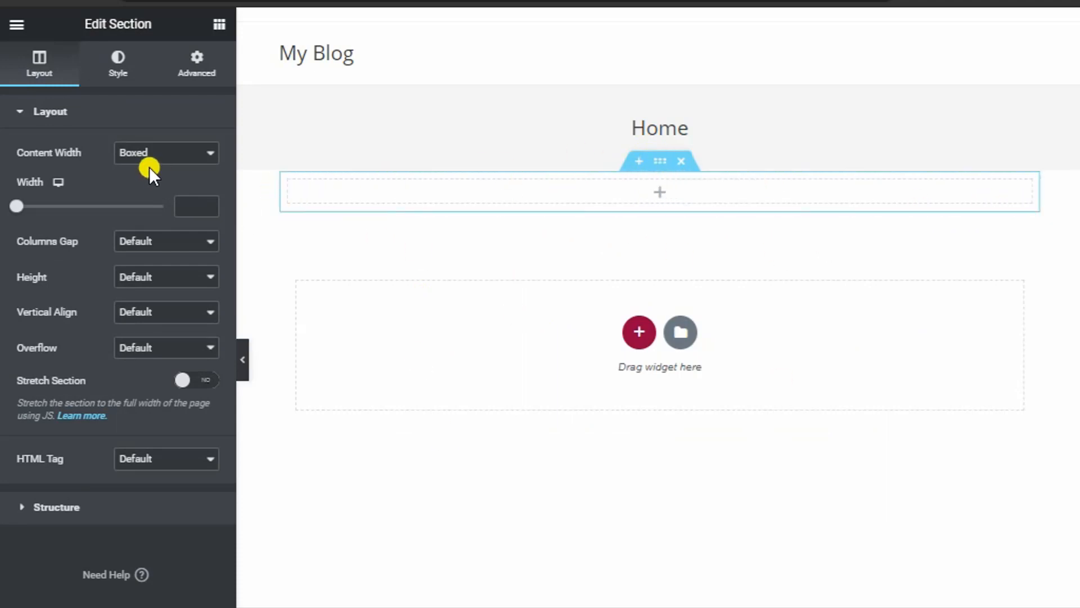
Set the new section's content width to Full Width and its columns gap to No Gap.
{"action": "left_click", "coordinate": [140, 152]}
{"action": "left_click", "coordinate": [142, 187]}
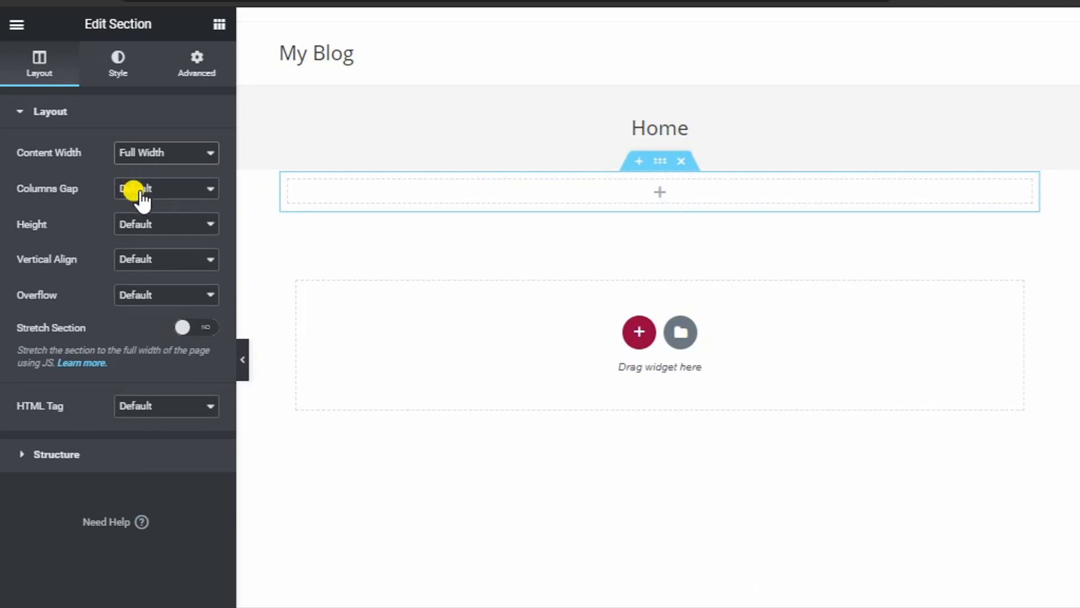
{"action": "left_click", "coordinate": [140, 191]}
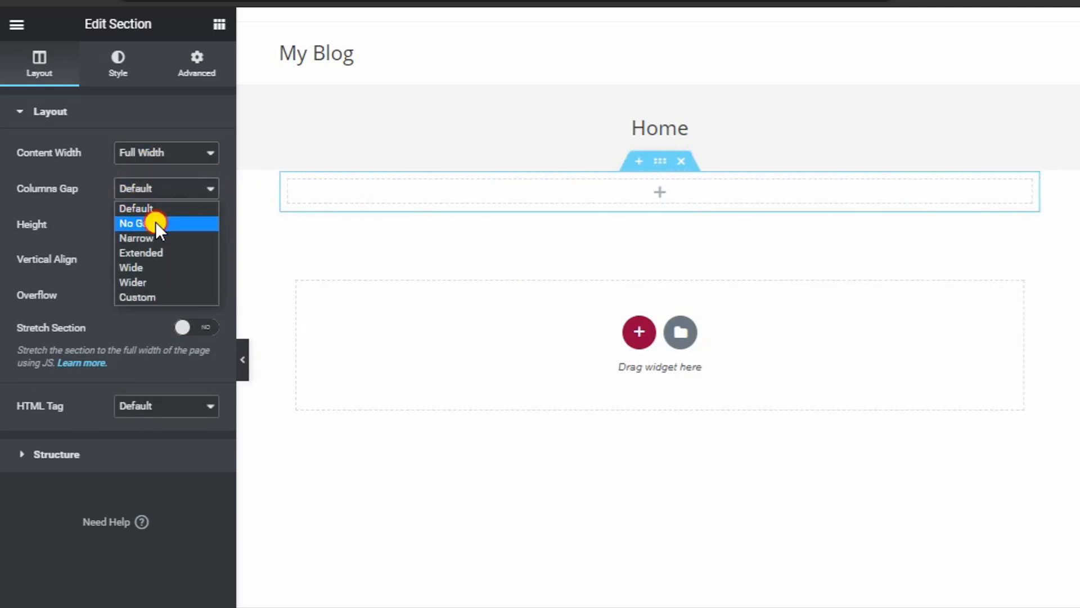
{"action": "left_click", "coordinate": [155, 223]}
Try the section's height as Fit To Screen and look over its extent on the page.
{"action": "left_click", "coordinate": [149, 224]}
{"action": "left_click", "coordinate": [149, 254]}
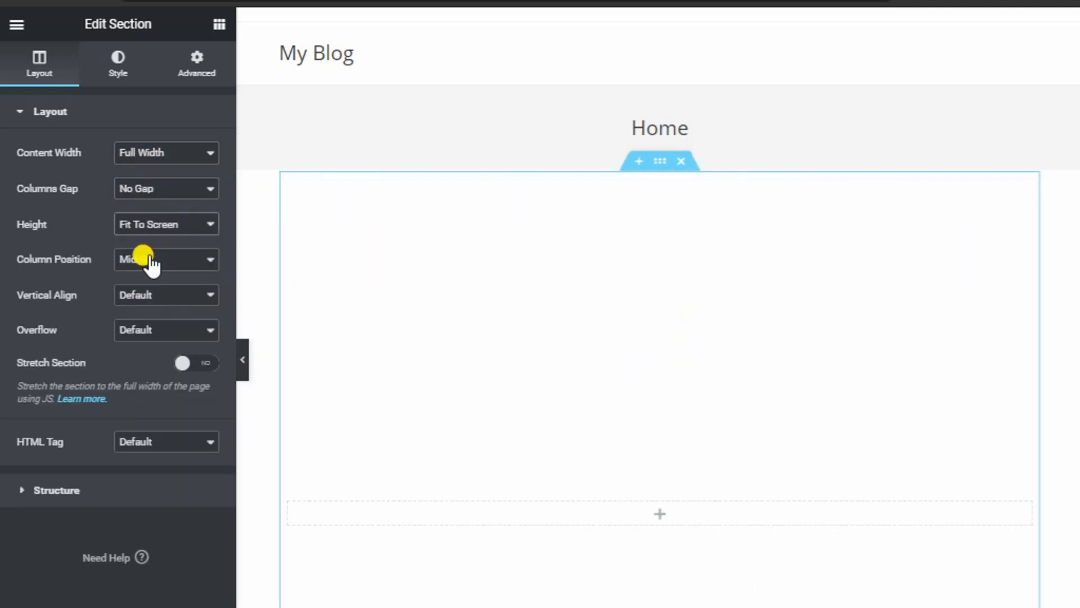
{"action": "scroll", "coordinate": [737, 449], "scroll_direction": "down", "scroll_amount": 5}
{"action": "scroll", "coordinate": [736, 448], "scroll_direction": "up", "scroll_amount": 4}
{"action": "scroll", "coordinate": [736, 448], "scroll_direction": "down", "scroll_amount": 4}
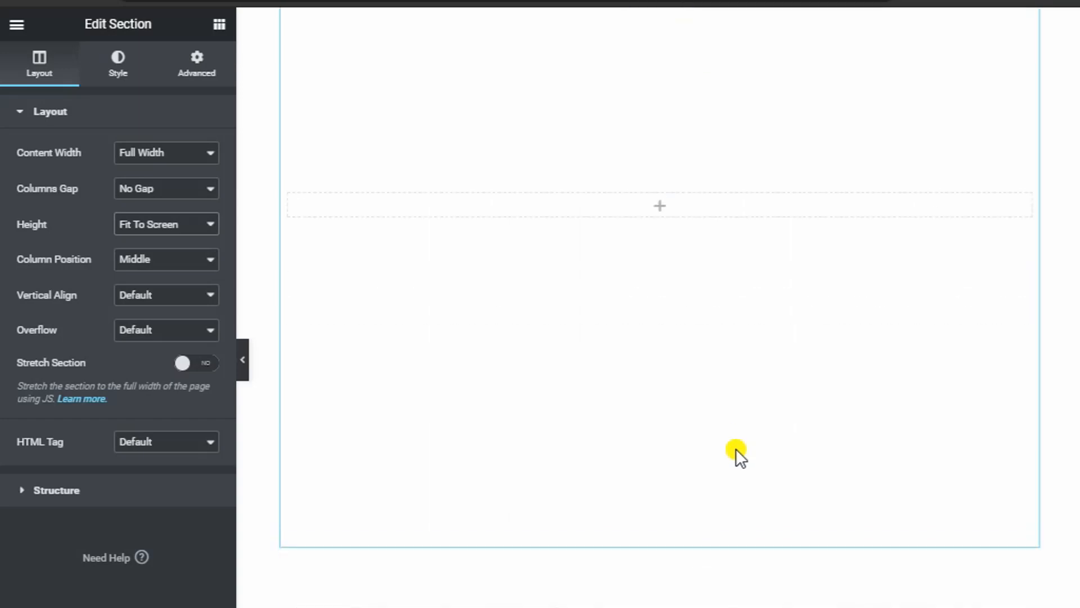
{"action": "scroll", "coordinate": [736, 448], "scroll_direction": "up", "scroll_amount": 4}
Set the section's height to Min Height.
{"action": "left_click", "coordinate": [149, 224]}
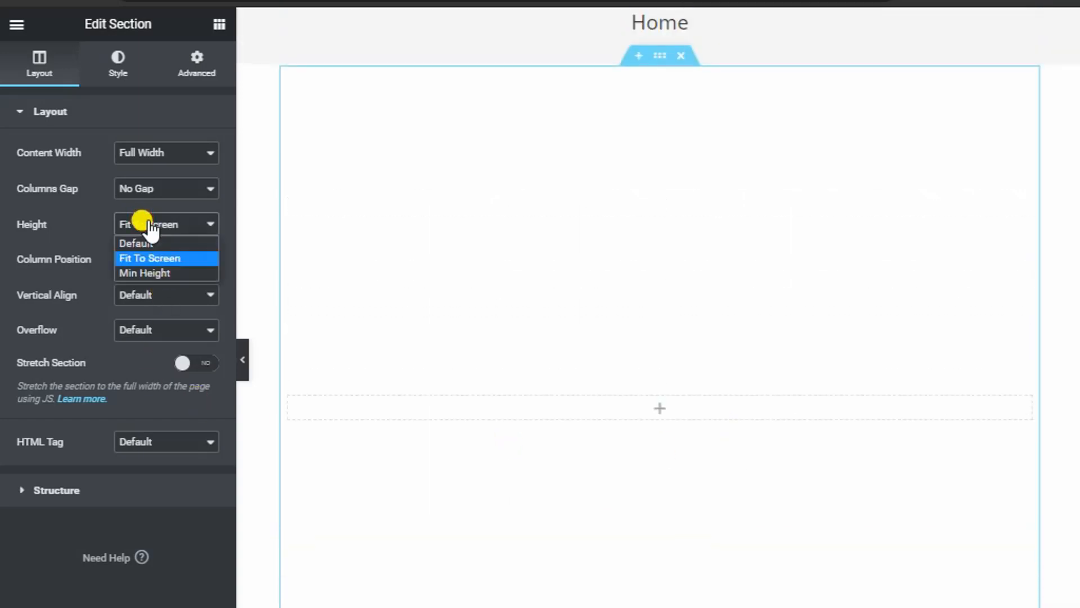
{"action": "left_click", "coordinate": [150, 268]}
{"action": "left_click", "coordinate": [150, 228]}
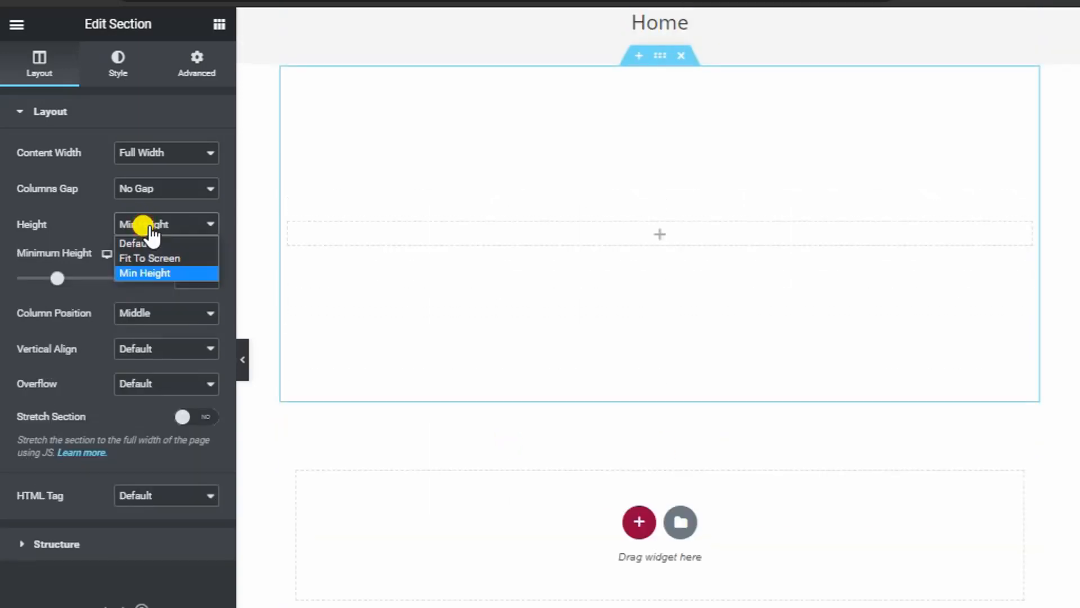
{"action": "scroll", "coordinate": [516, 358], "scroll_direction": "up", "scroll_amount": 2}
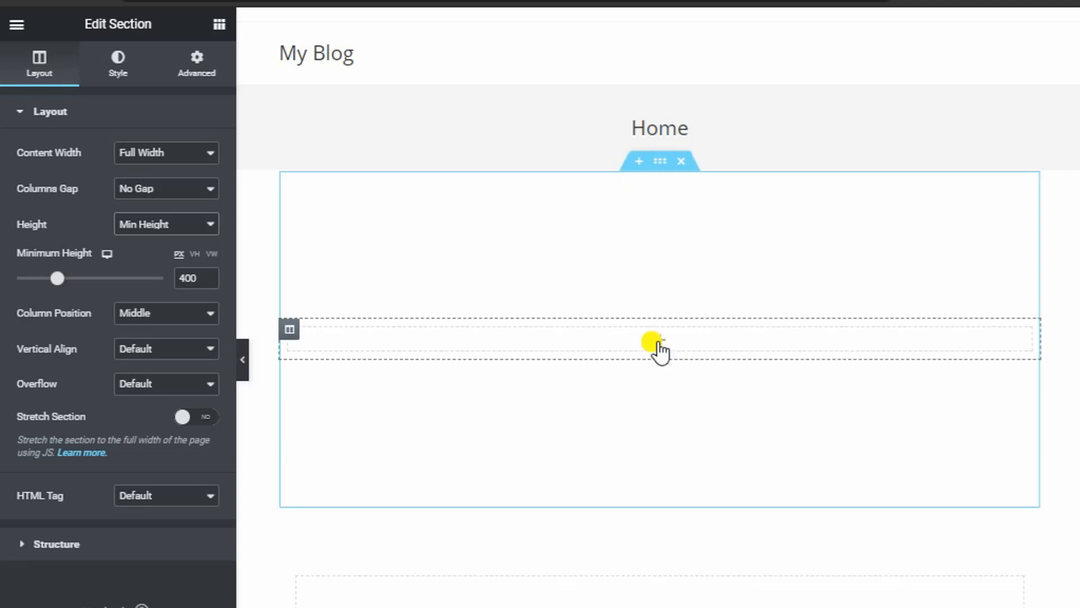
Place an inner section in the section's column and set the outer section's minimum height to 359 px.
{"action": "left_click", "coordinate": [219, 24]}
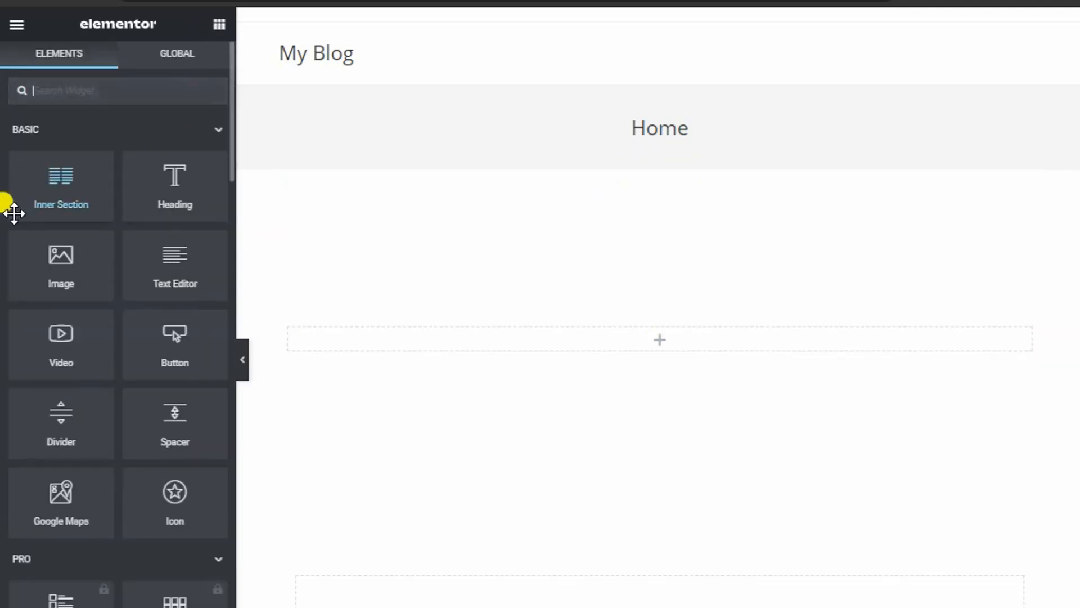
{"action": "left_click_drag", "start_coordinate": [43, 184], "coordinate": [616, 345]}
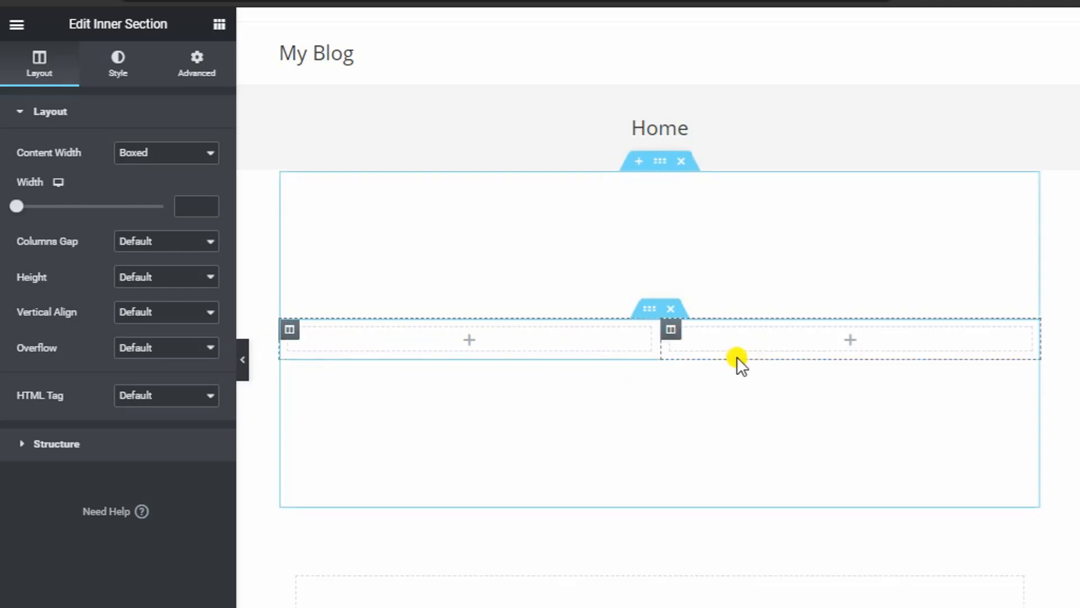
{"action": "left_click", "coordinate": [660, 162]}
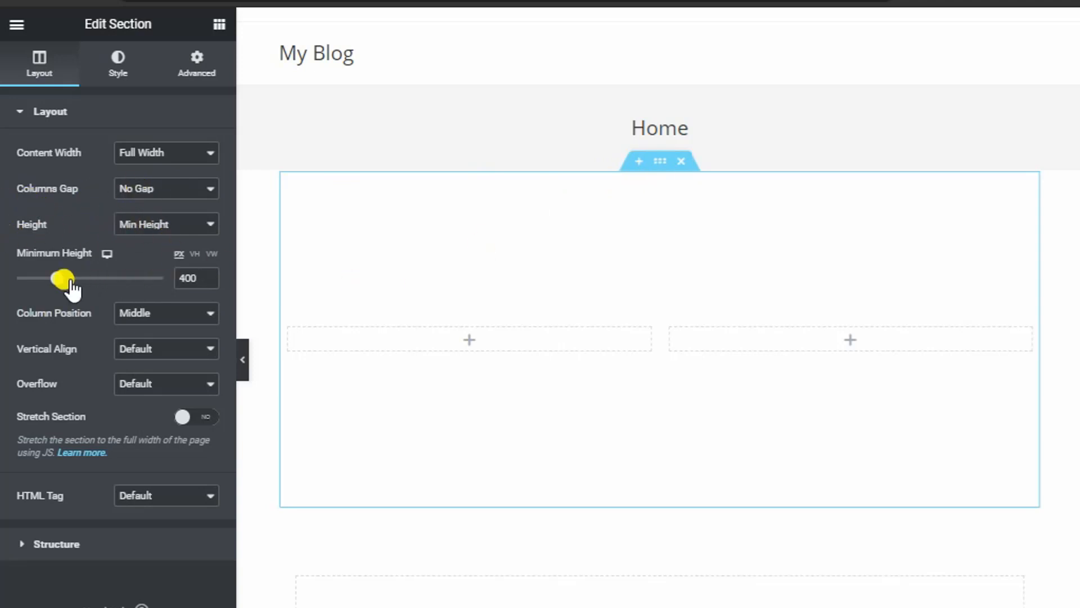
{"action": "mouse_move", "coordinate": [61, 286]}
{"action": "left_mouse_down"}
{"action": "mouse_move", "coordinate": [41, 287]}
{"action": "mouse_move", "coordinate": [57, 285]}
{"action": "left_mouse_up"}
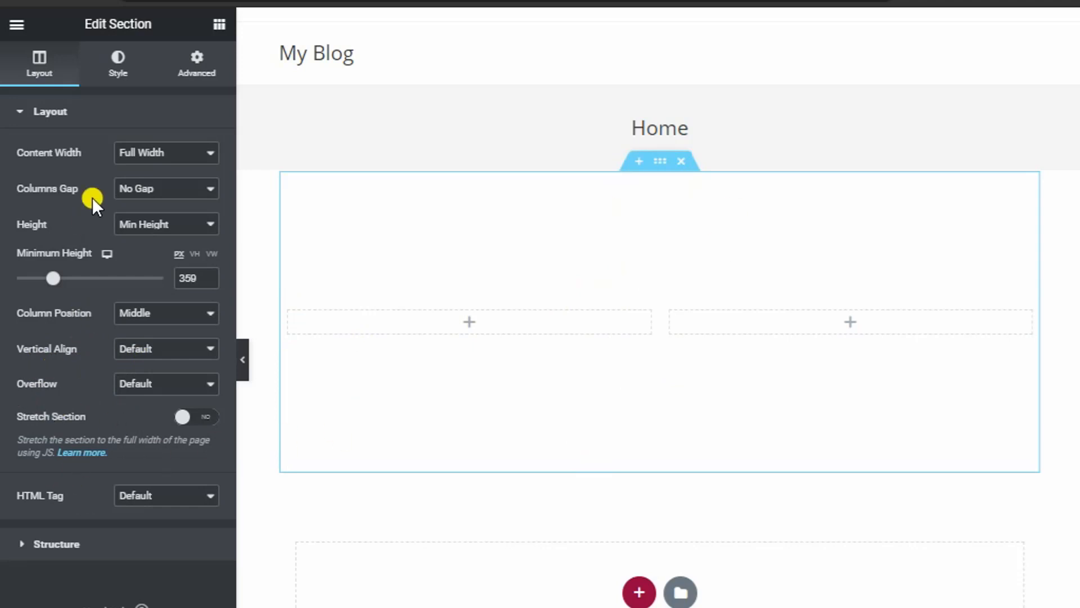
Give the outer section a classic background in black, #000000.
{"action": "left_click", "coordinate": [112, 76]}
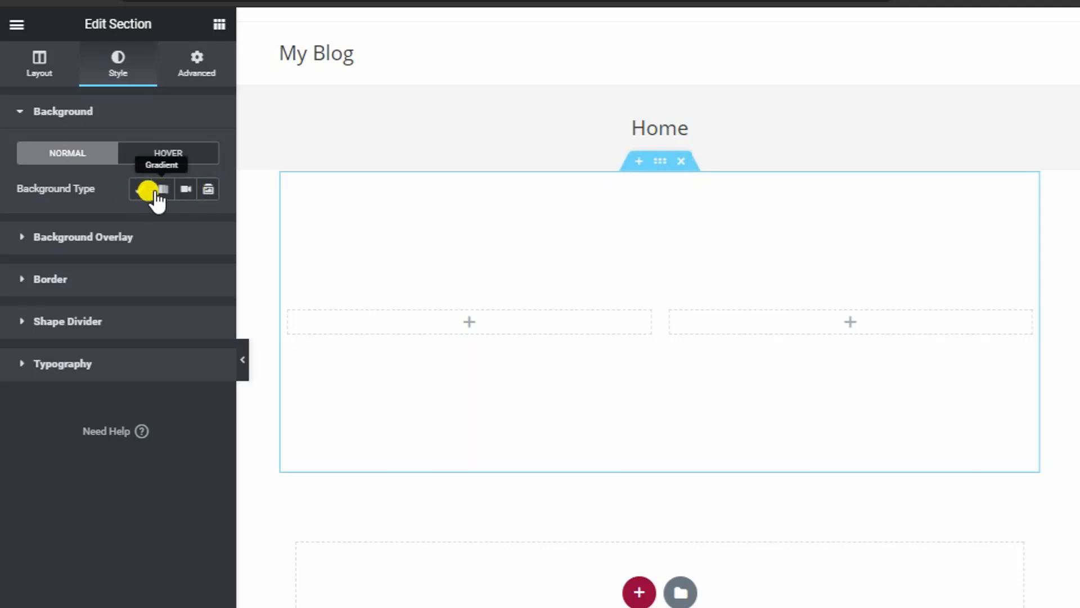
{"action": "left_click", "coordinate": [137, 189]}
{"action": "left_click", "coordinate": [205, 224]}
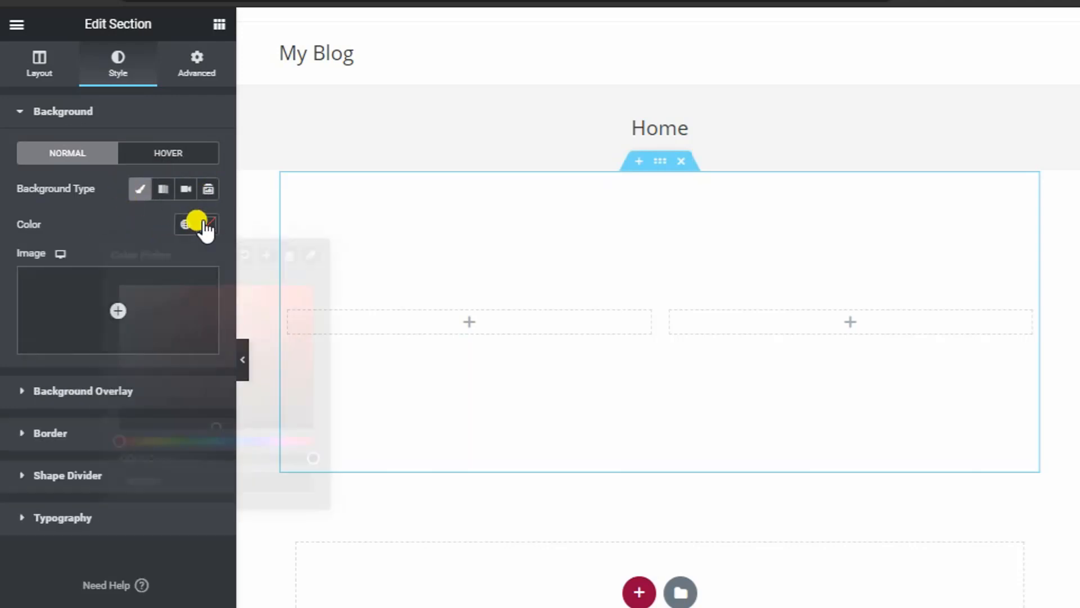
{"action": "left_click_drag", "start_coordinate": [208, 367], "coordinate": [196, 429]}
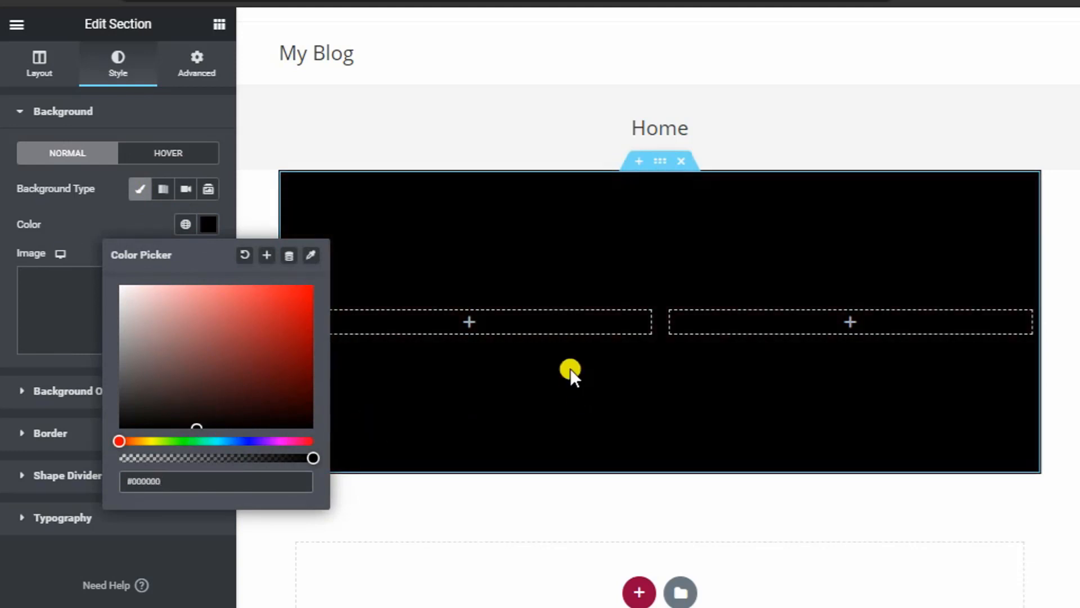
{"action": "left_click", "coordinate": [206, 224]}
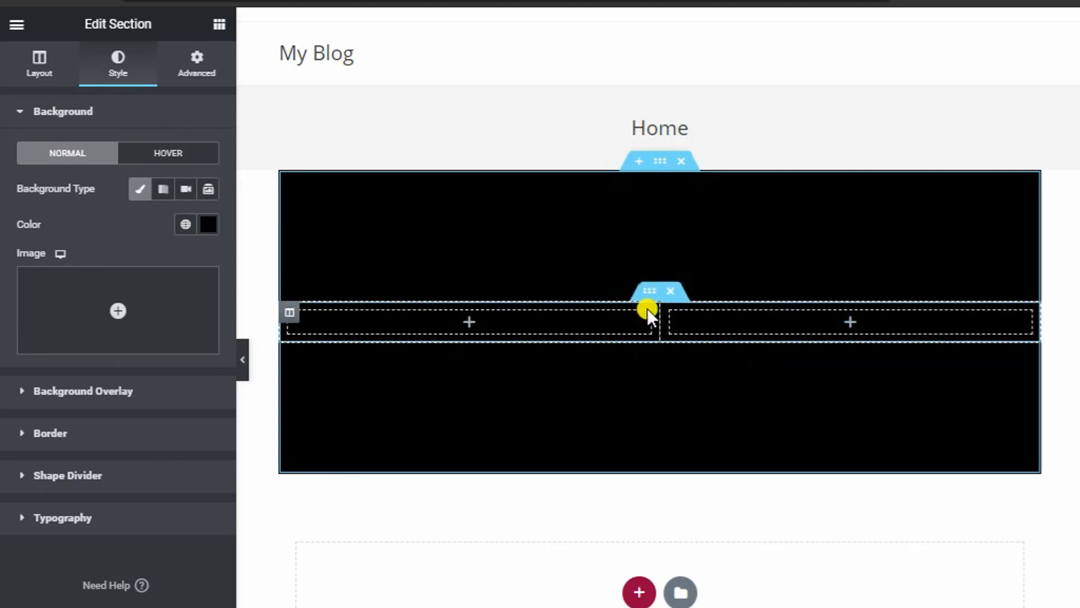
Add a three-column section below the black section and place an inner section in its first column.
{"action": "scroll", "coordinate": [662, 474], "scroll_direction": "down", "scroll_amount": 2}
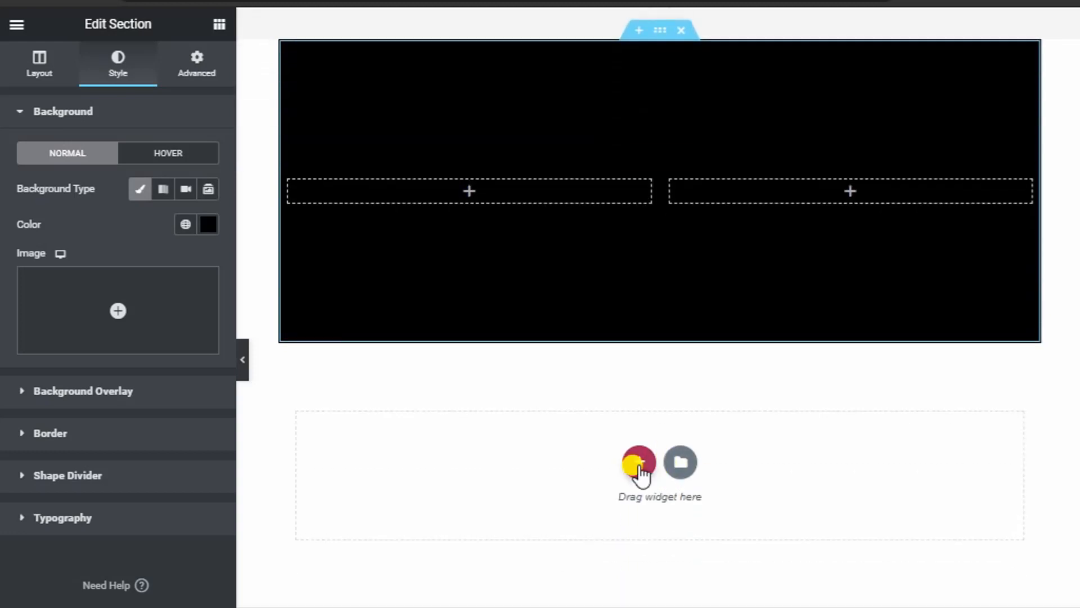
{"action": "left_click", "coordinate": [639, 465]}
{"action": "left_click", "coordinate": [610, 503]}
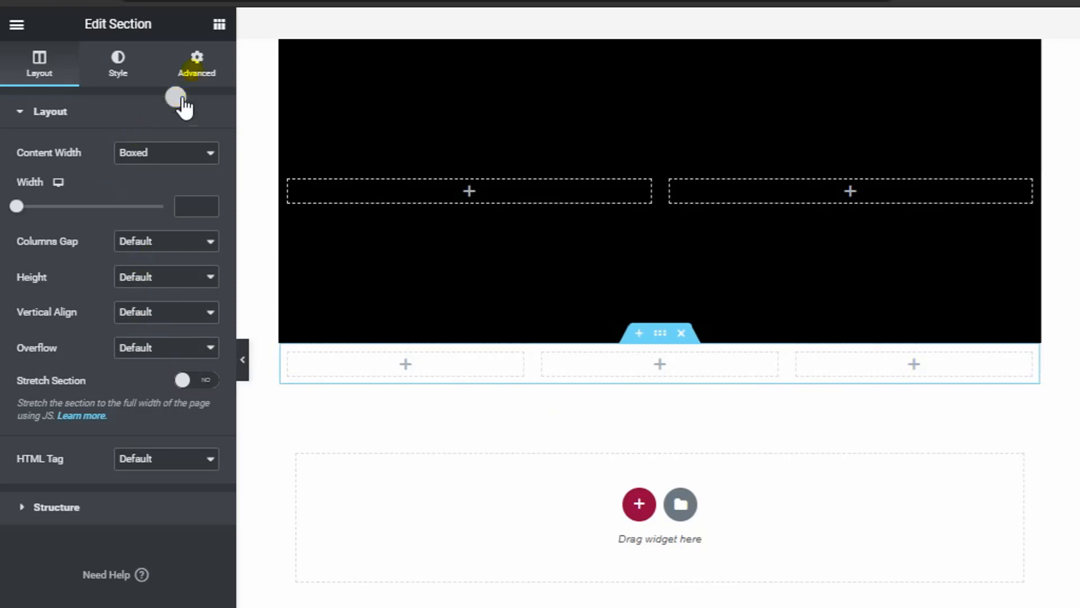
{"action": "left_click", "coordinate": [219, 24]}
{"action": "left_click_drag", "start_coordinate": [69, 168], "coordinate": [400, 372]}
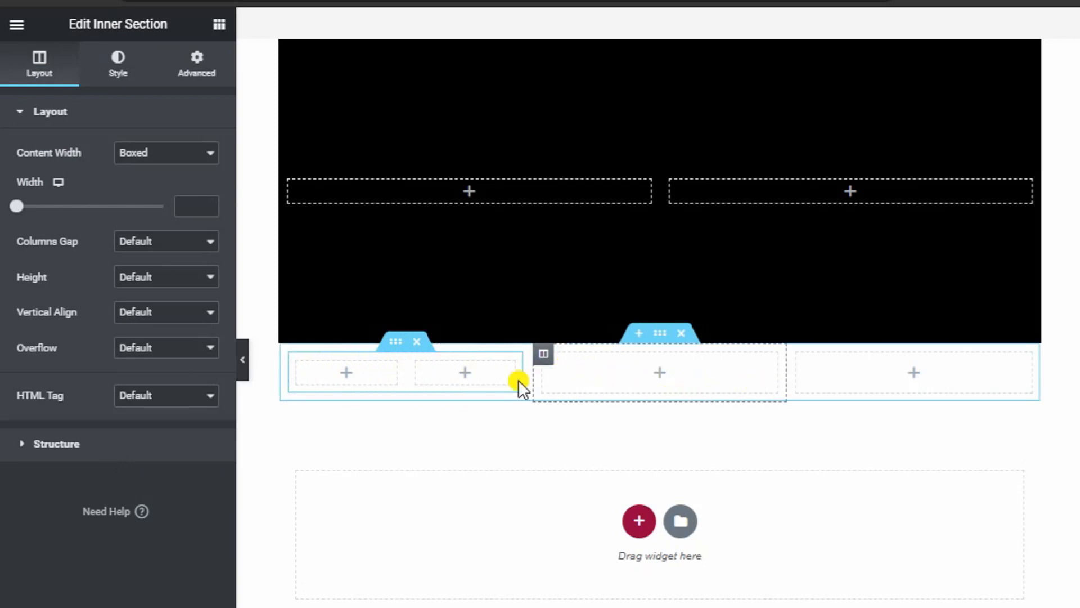
Duplicate the inner section in the first column, and delete the duplicate.
{"action": "right_click", "coordinate": [394, 343]}
{"action": "left_click", "coordinate": [415, 380]}
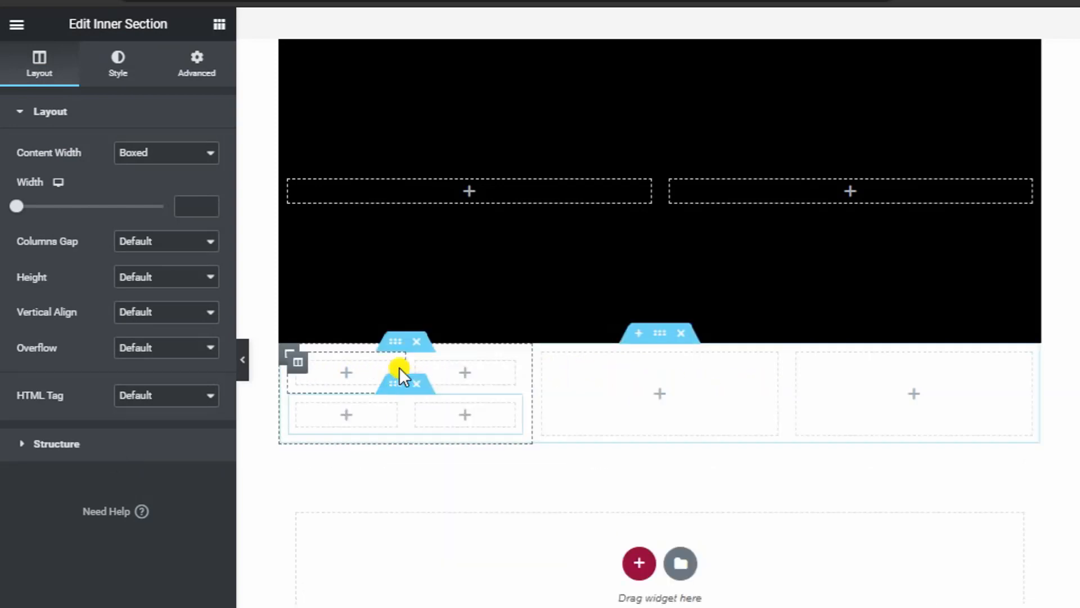
{"action": "left_click", "coordinate": [416, 383]}
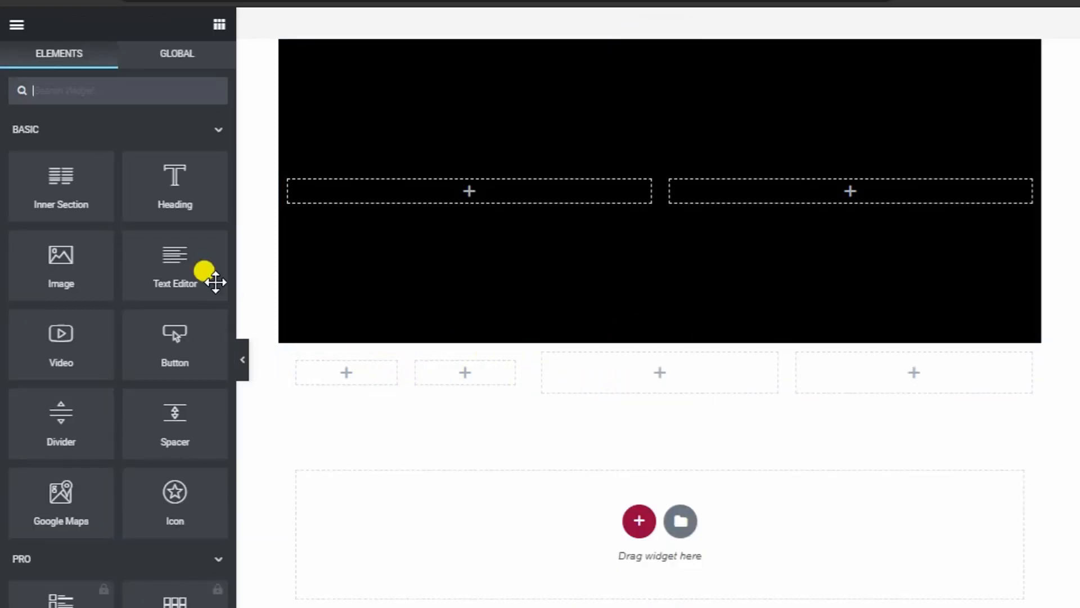
Place an inner section in the second and third columns of the three-column section, and return to the widget list.
{"action": "left_click_drag", "start_coordinate": [61, 186], "coordinate": [647, 362]}
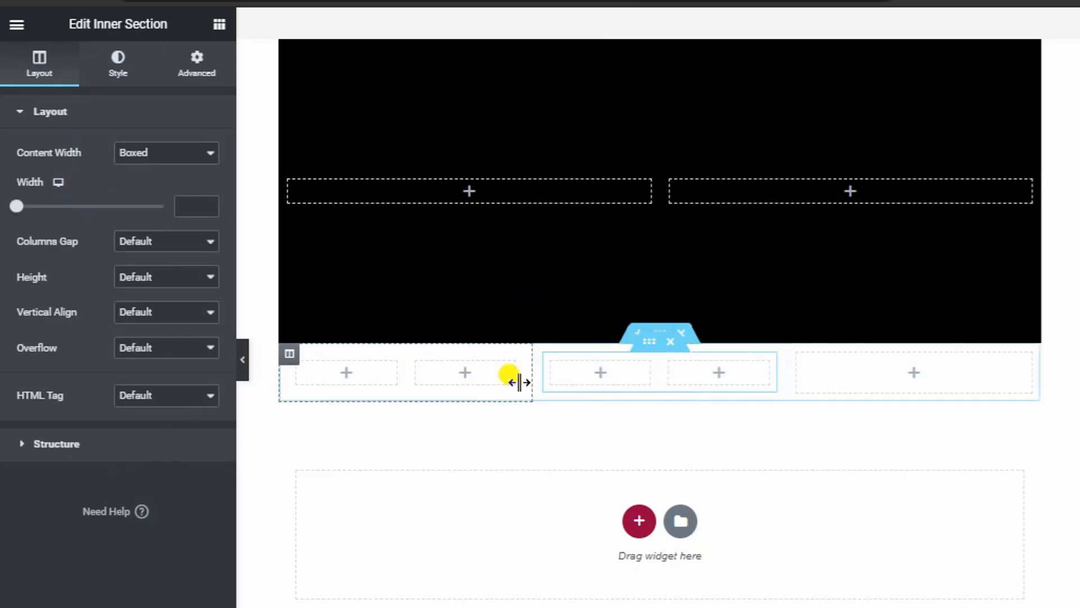
{"action": "left_click", "coordinate": [218, 25]}
{"action": "left_click_drag", "start_coordinate": [31, 172], "coordinate": [928, 367]}
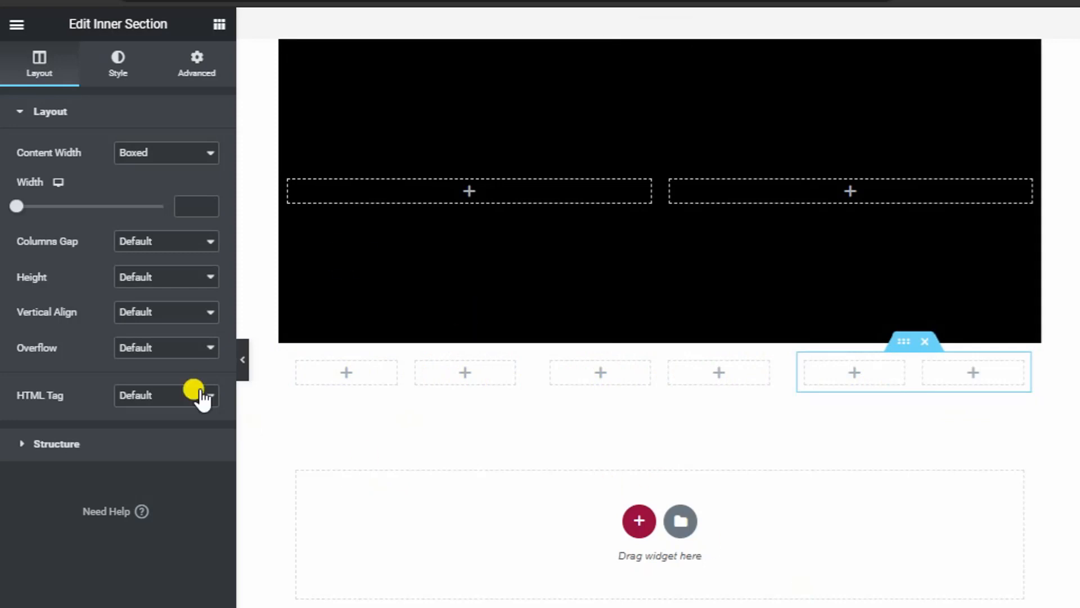
{"action": "left_click", "coordinate": [221, 24]}
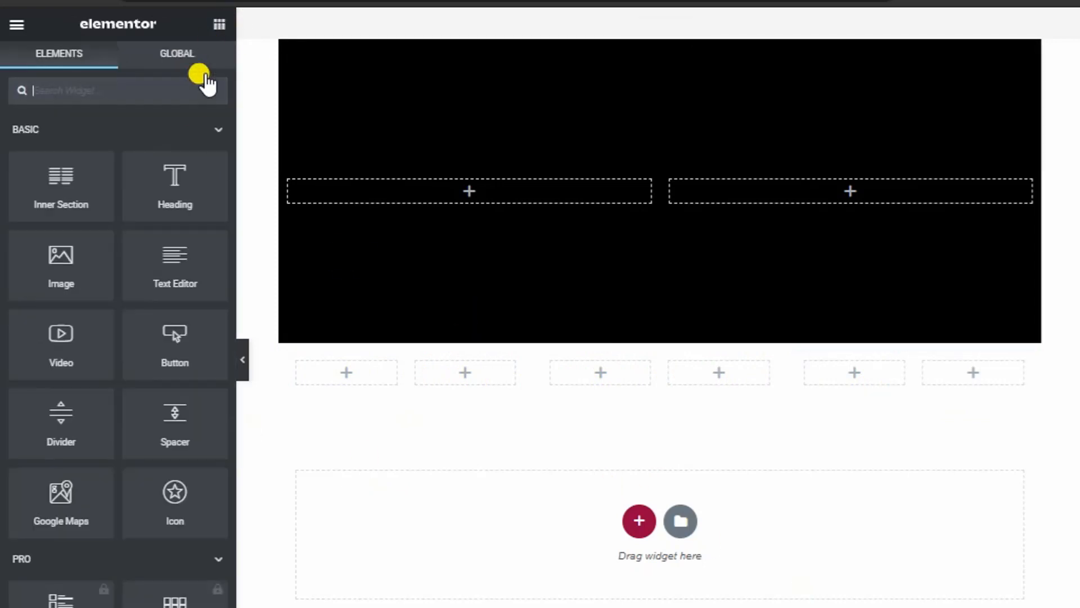